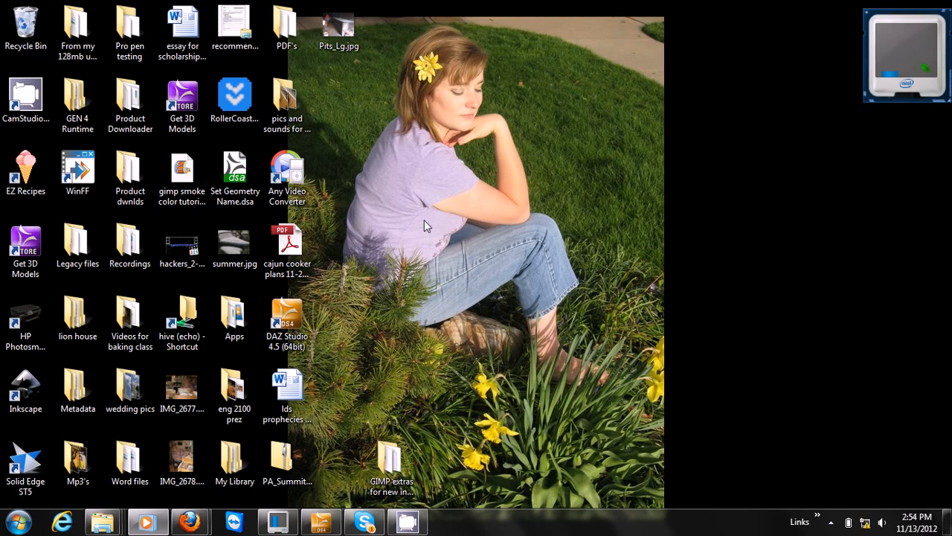
# Launch GIMP 2 and maximize its window.
pyautogui.click(20, 523)
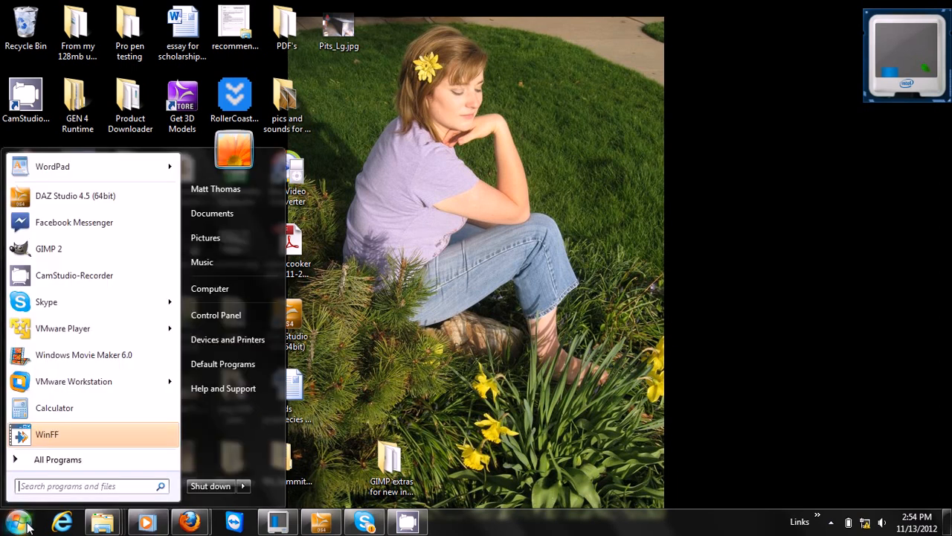
pyautogui.click(84, 255)
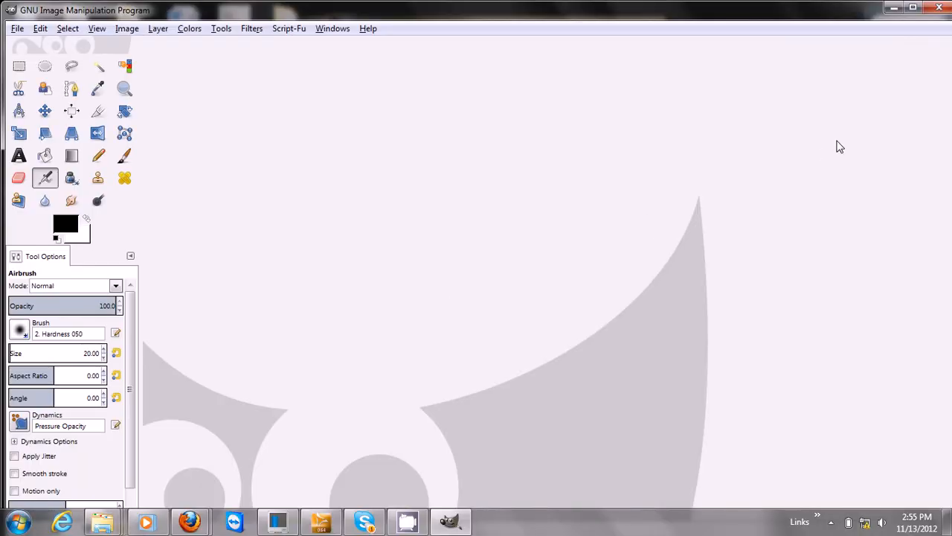
pyautogui.click(912, 8)
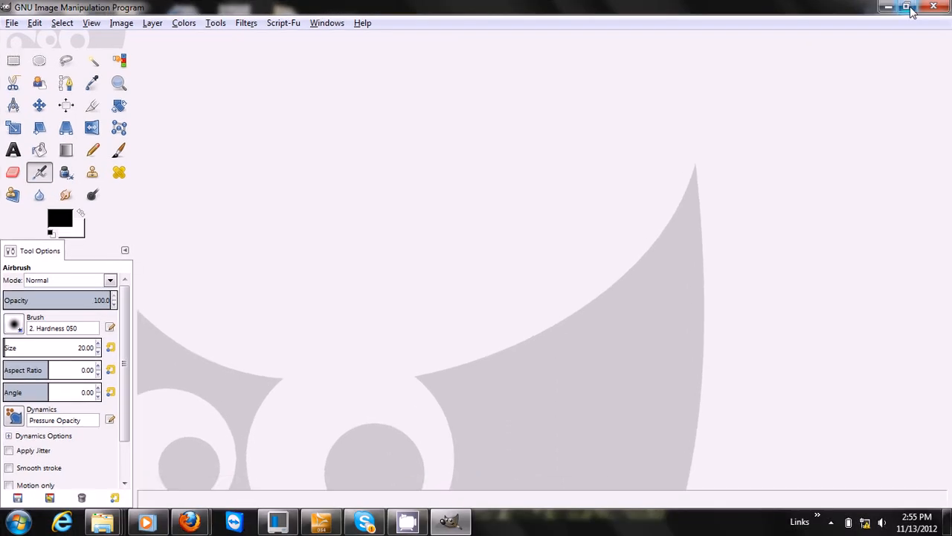
# Restore and reposition the GIMP window, dismiss the network error dialog, and maximize the window again.
pyautogui.click(912, 9)
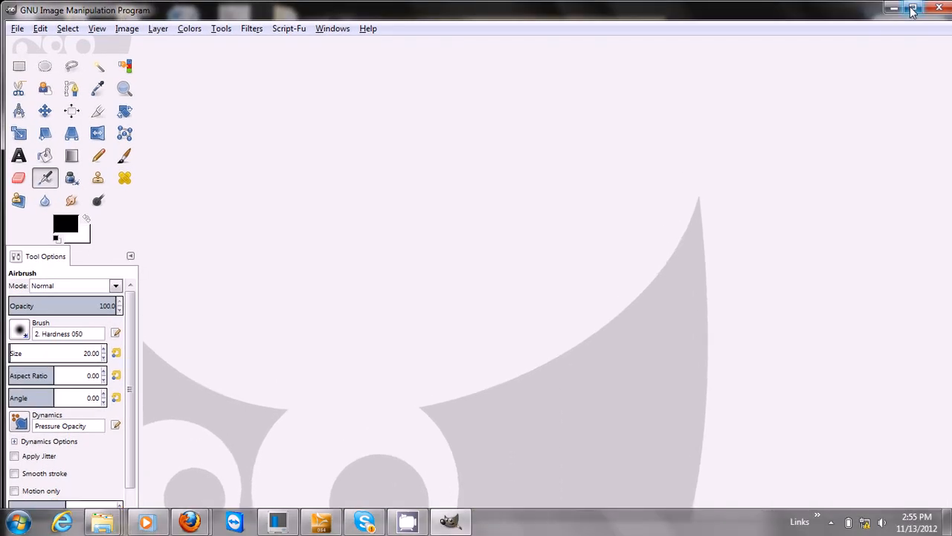
pyautogui.moveTo(837, 17); pyautogui.dragTo(770, 57)
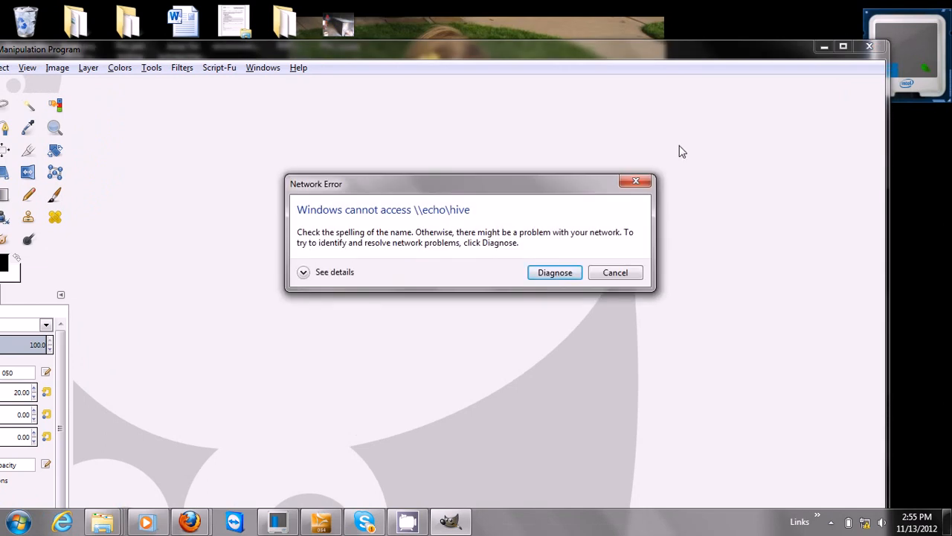
pyautogui.click(633, 183)
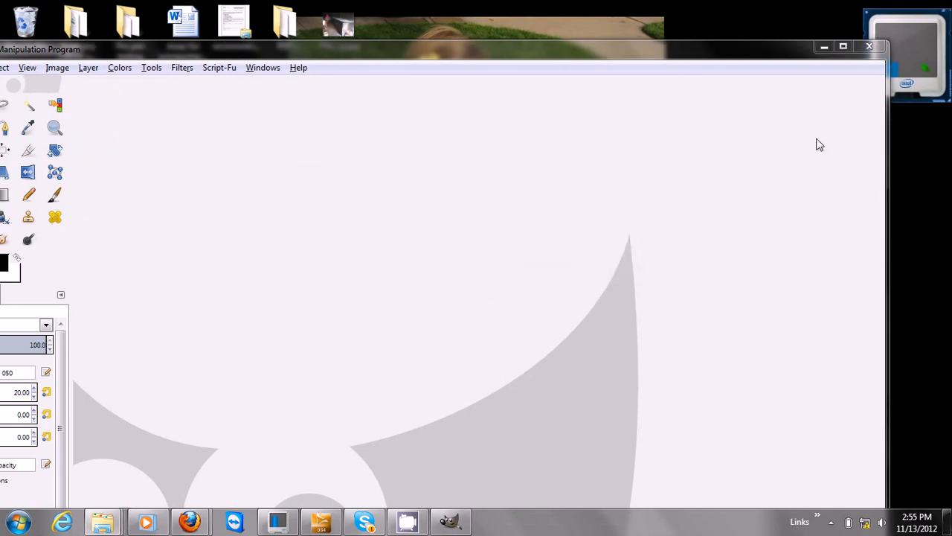
pyautogui.moveTo(893, 149); pyautogui.dragTo(667, 147)
pyautogui.moveTo(553, 52); pyautogui.dragTo(712, 25)
pyautogui.click(780, 21)
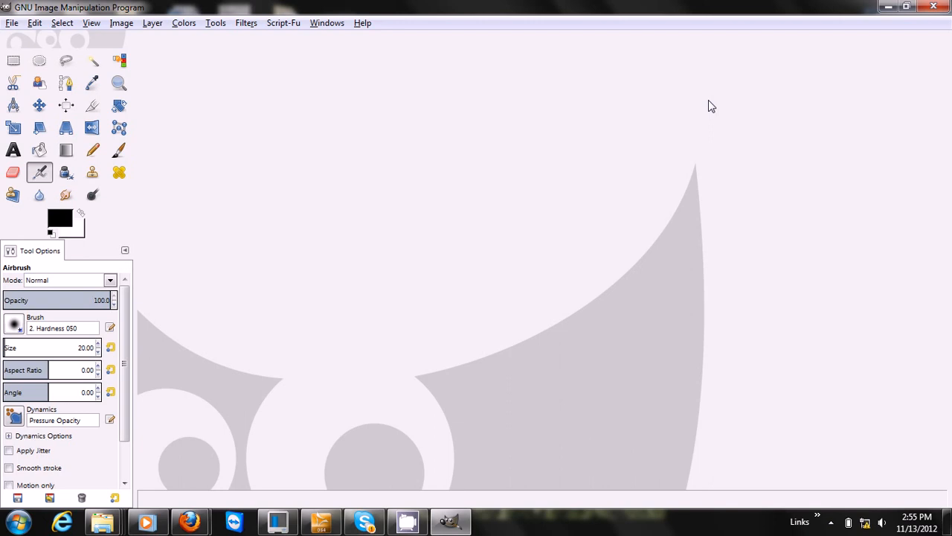
# Open the Layers dockable dialog and turn off Single-Window Mode.
pyautogui.click(342, 24)
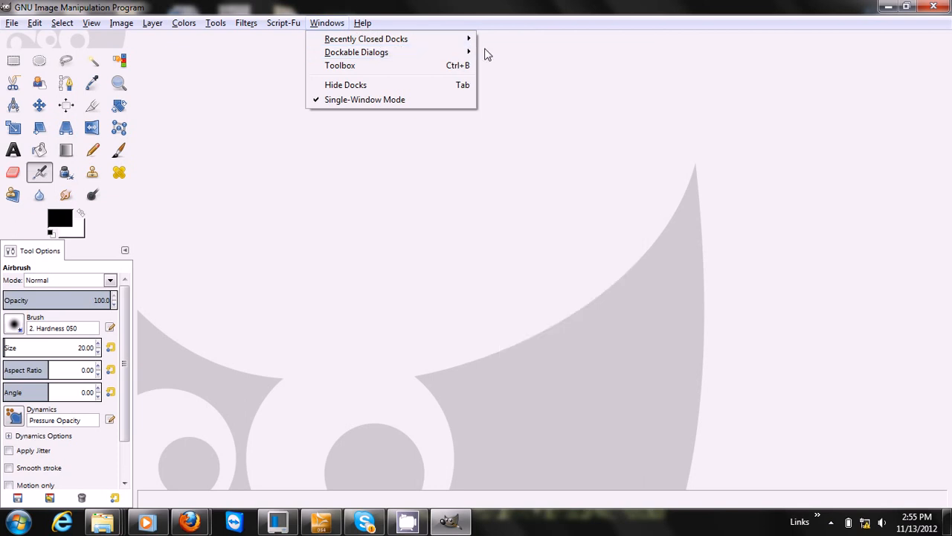
pyautogui.moveTo(465, 52)
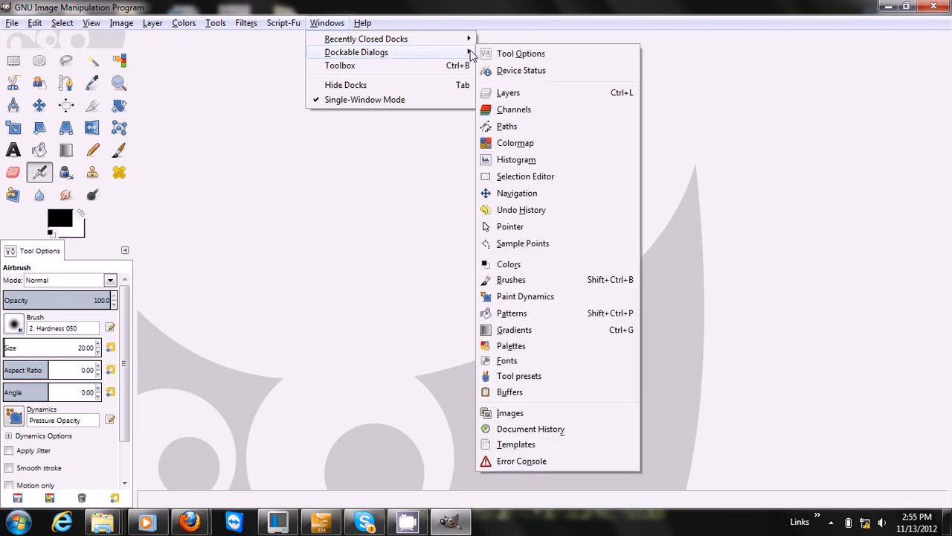
pyautogui.click(521, 93)
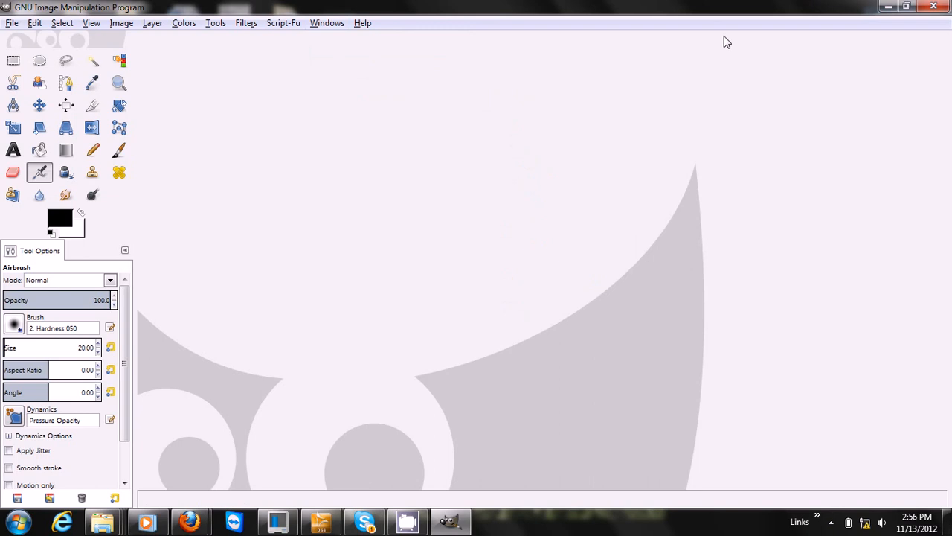
pyautogui.click(326, 25)
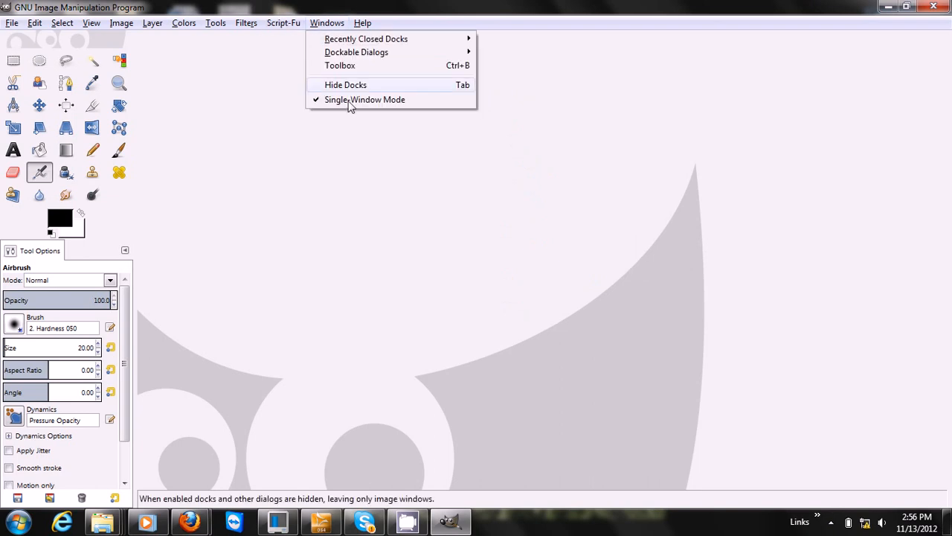
pyautogui.click(356, 103)
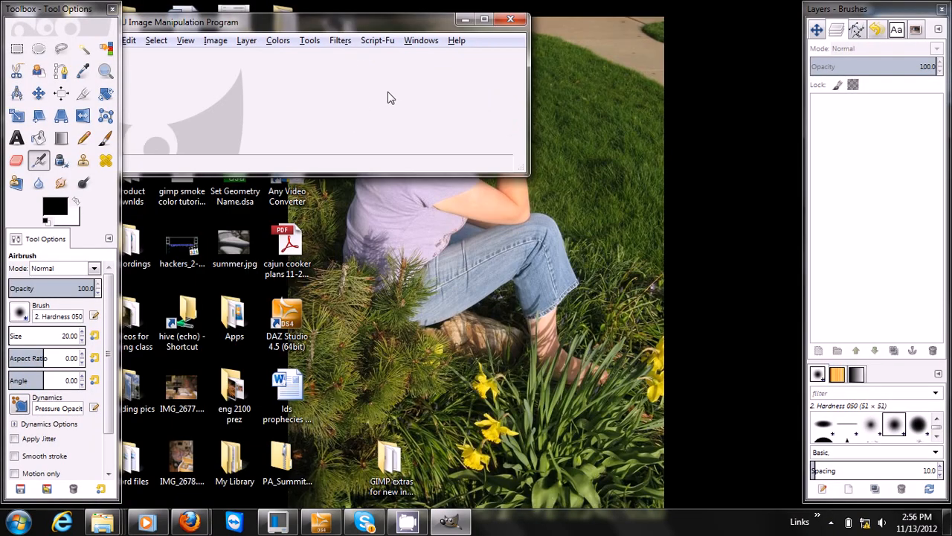
# Close the Layers - Brushes and Toolbox - Tool Options docks and quit GIMP.
pyautogui.click(943, 11)
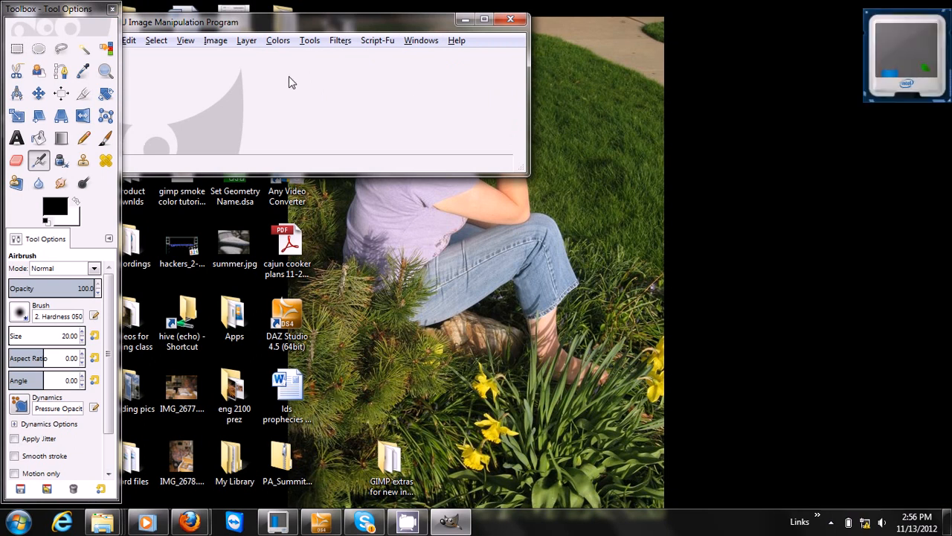
pyautogui.click(112, 9)
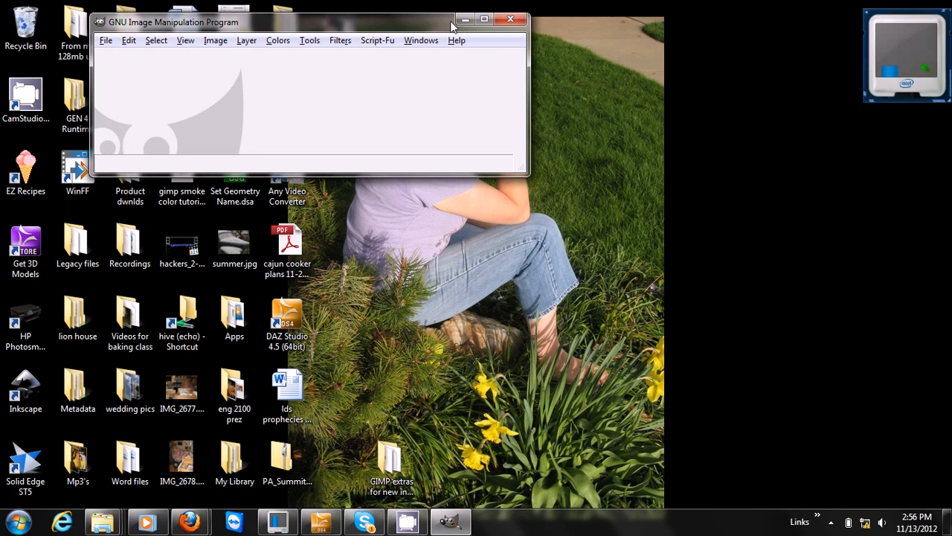
pyautogui.click(510, 19)
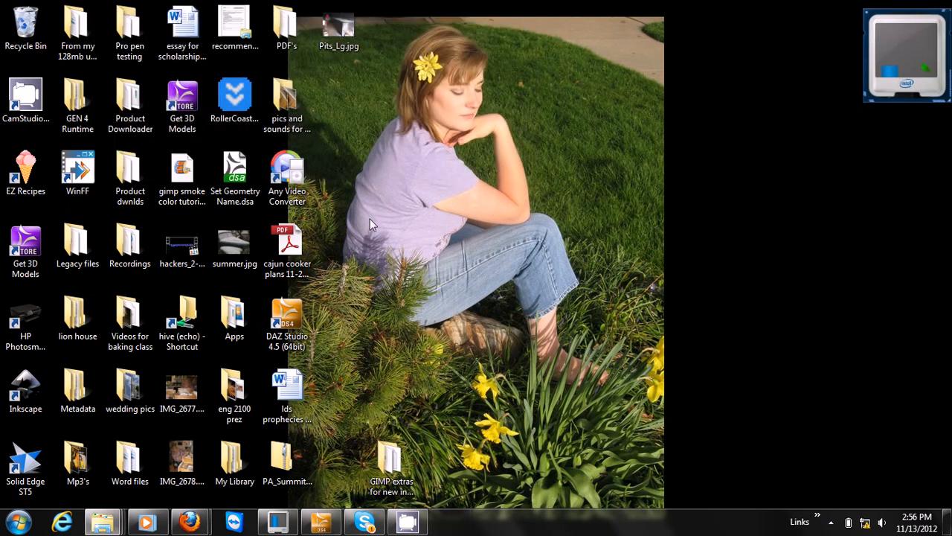
# Relaunch GIMP 2 and turn on Single-Window Mode with the main window maximized.
pyautogui.click(19, 522)
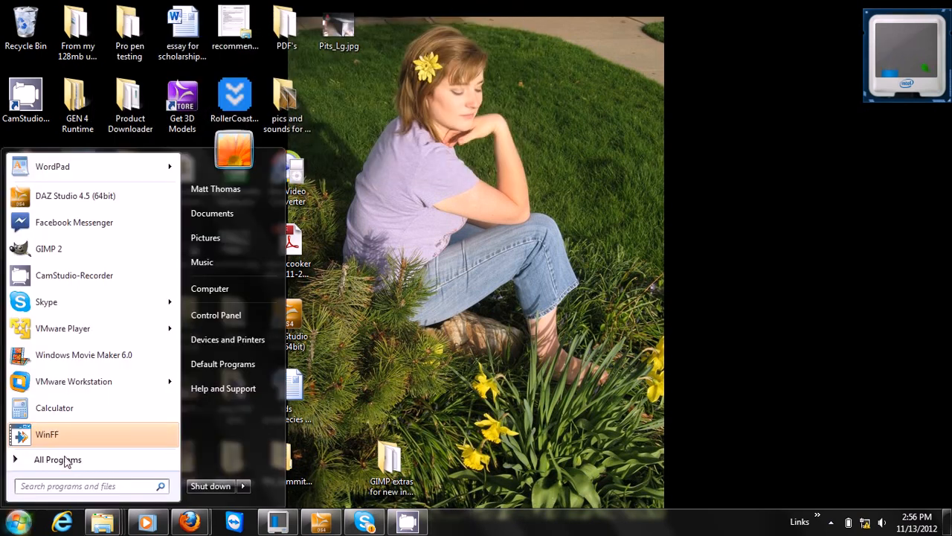
pyautogui.click(100, 246)
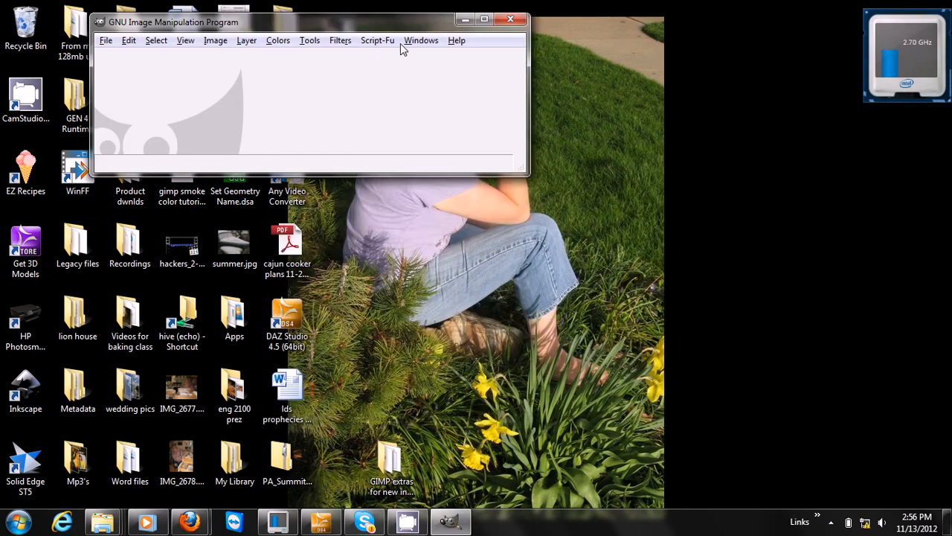
pyautogui.click(421, 43)
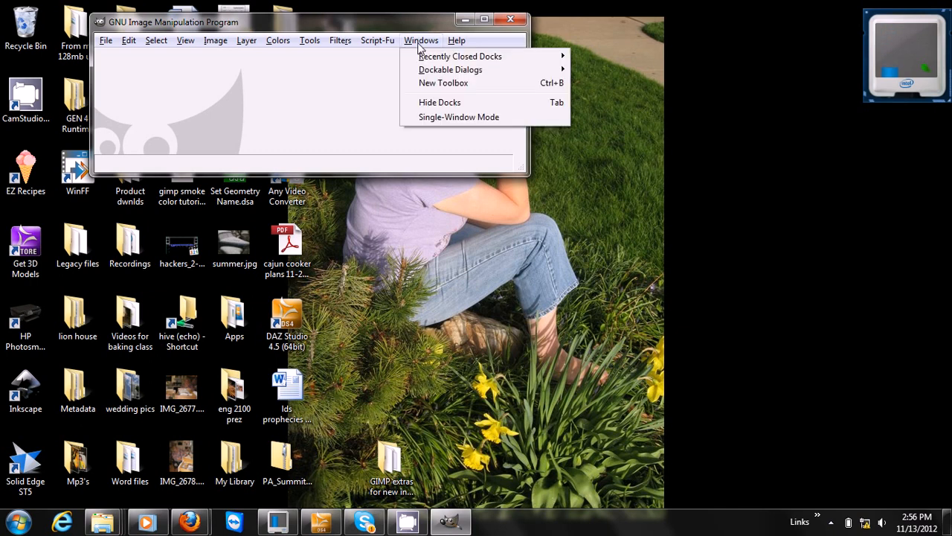
pyautogui.click(448, 118)
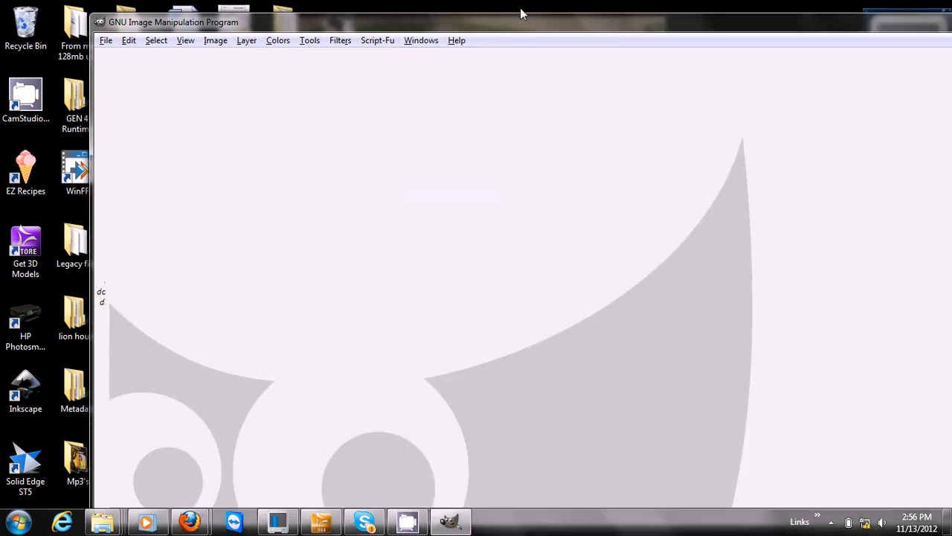
pyautogui.moveTo(542, 18); pyautogui.dragTo(420, 45)
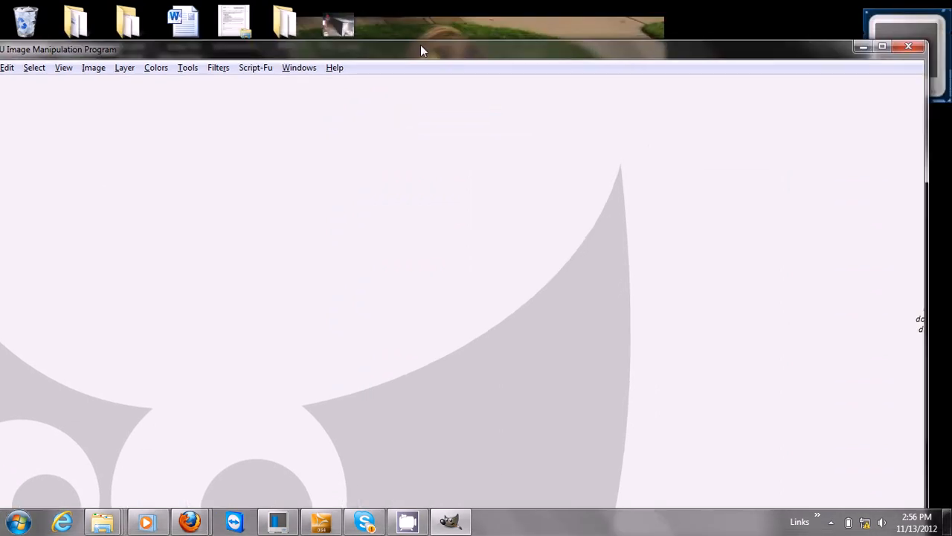
pyautogui.click(882, 47)
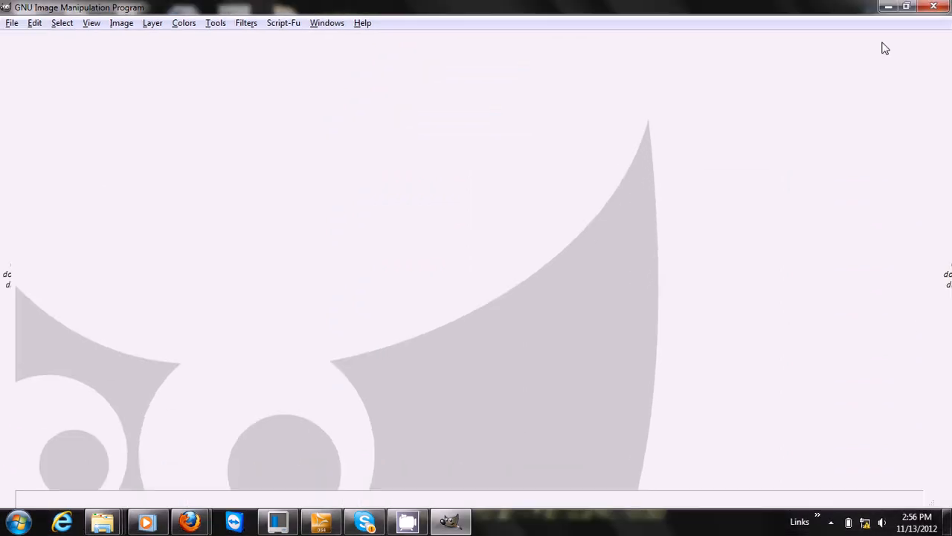
# Reopen the recently closed Toolbox - Tool Options dock and the Navigation, Layers, Paths, Undo dock.
pyautogui.click(327, 24)
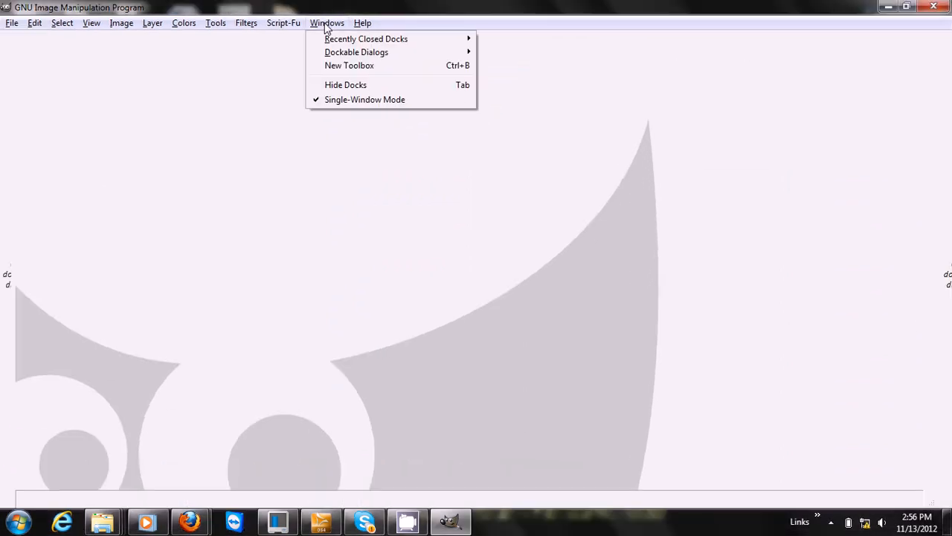
pyautogui.moveTo(350, 38)
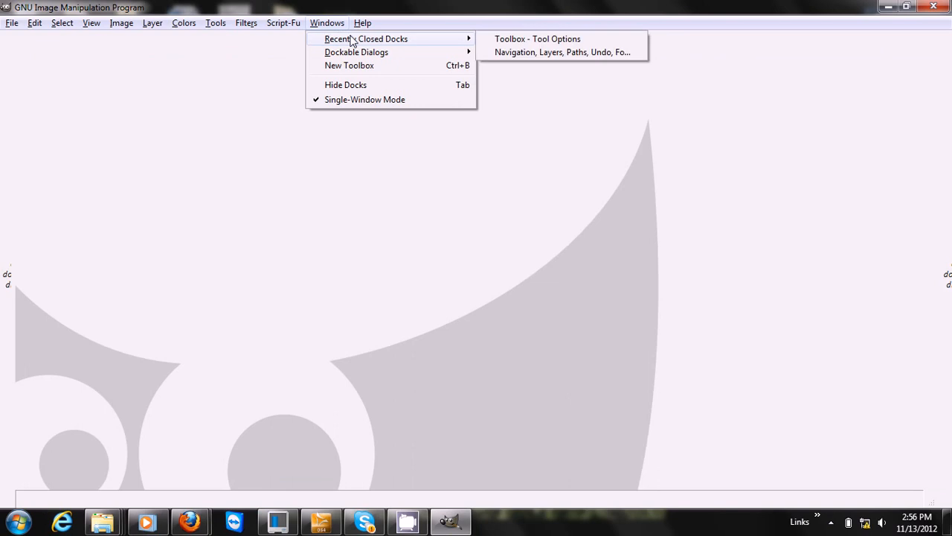
pyautogui.click(557, 40)
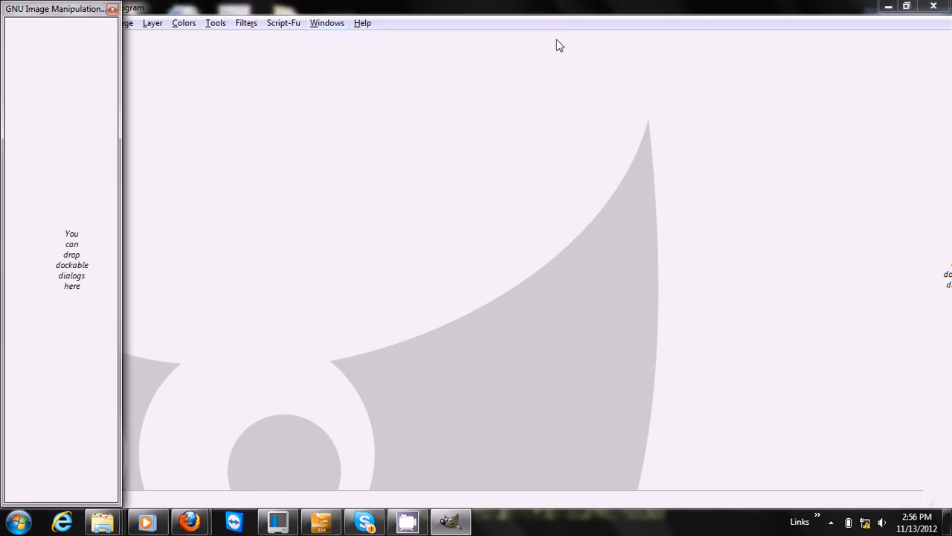
pyautogui.click(326, 27)
pyautogui.moveTo(372, 42)
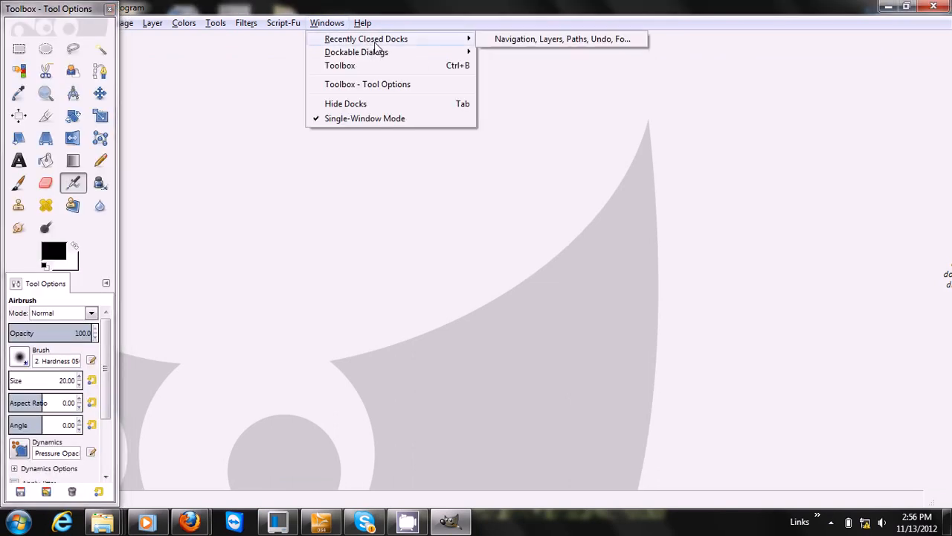
pyautogui.click(495, 41)
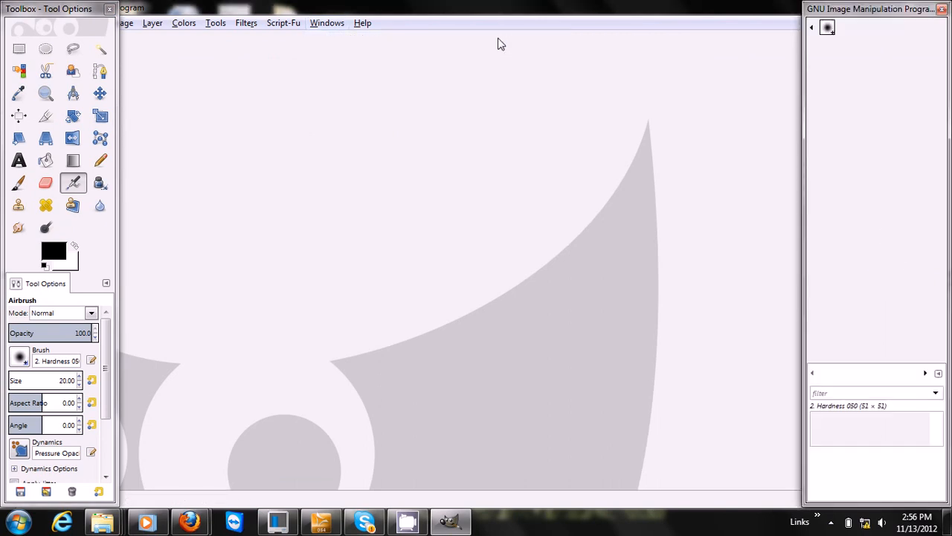
# Turn Single-Window Mode off and on again to attach the reopened docks to the main window.
pyautogui.click(337, 26)
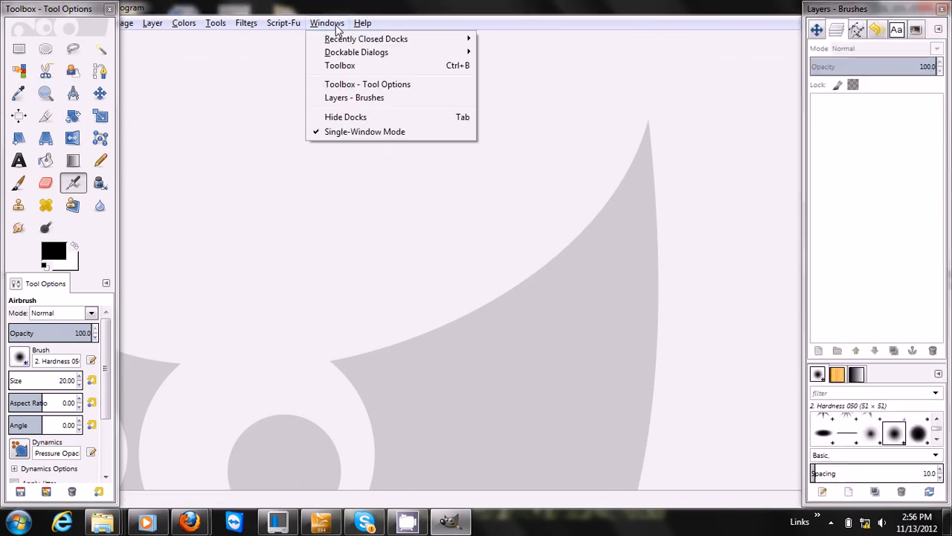
pyautogui.click(353, 134)
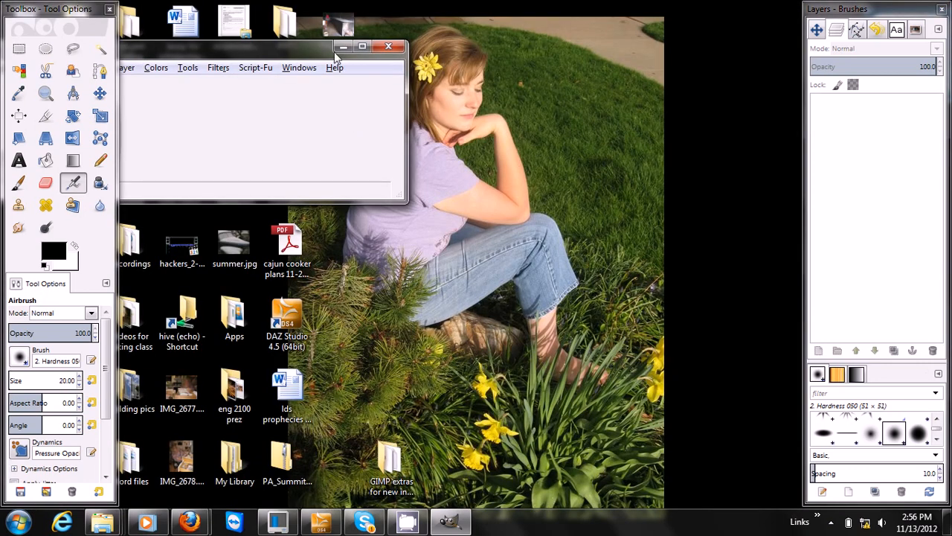
pyautogui.click(310, 69)
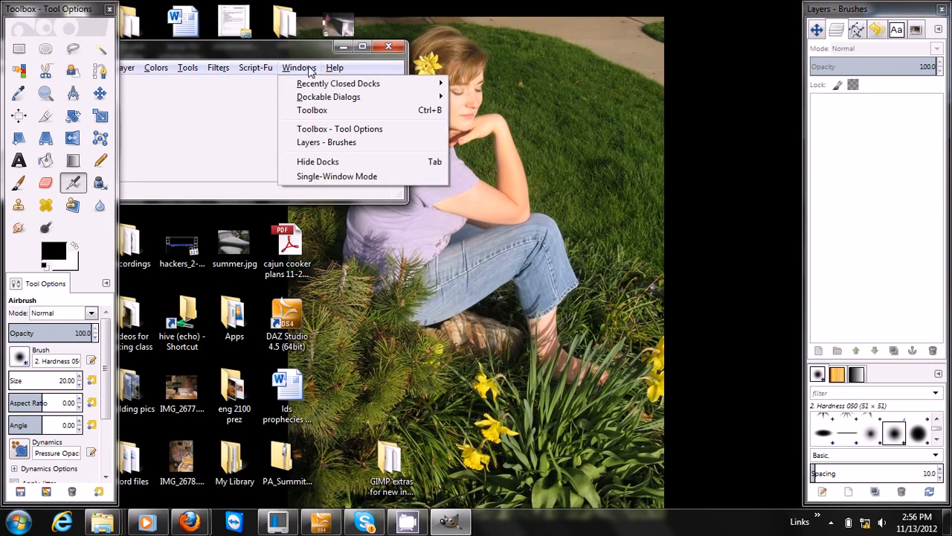
pyautogui.click(343, 174)
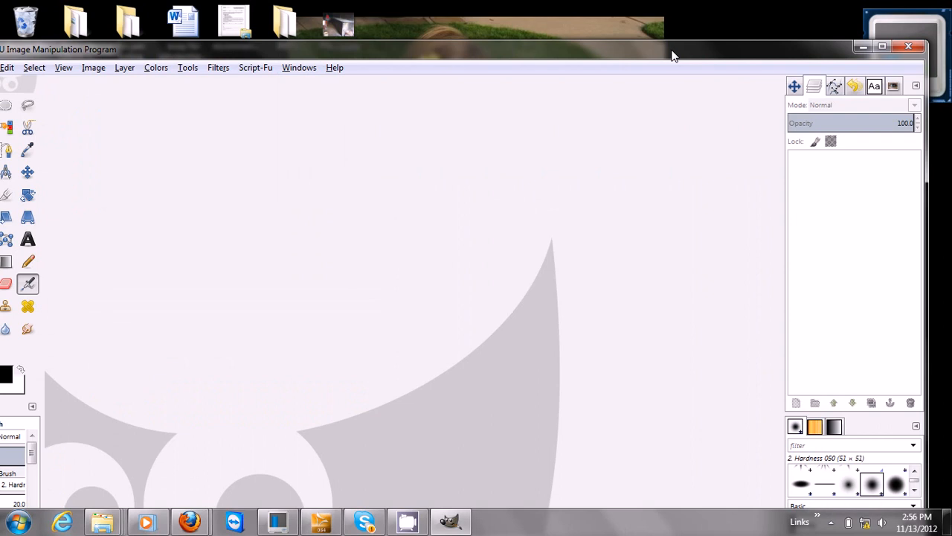
# Maximize the main window and widen the toolbox dock to fit six tool icons per row.
pyautogui.click(884, 48)
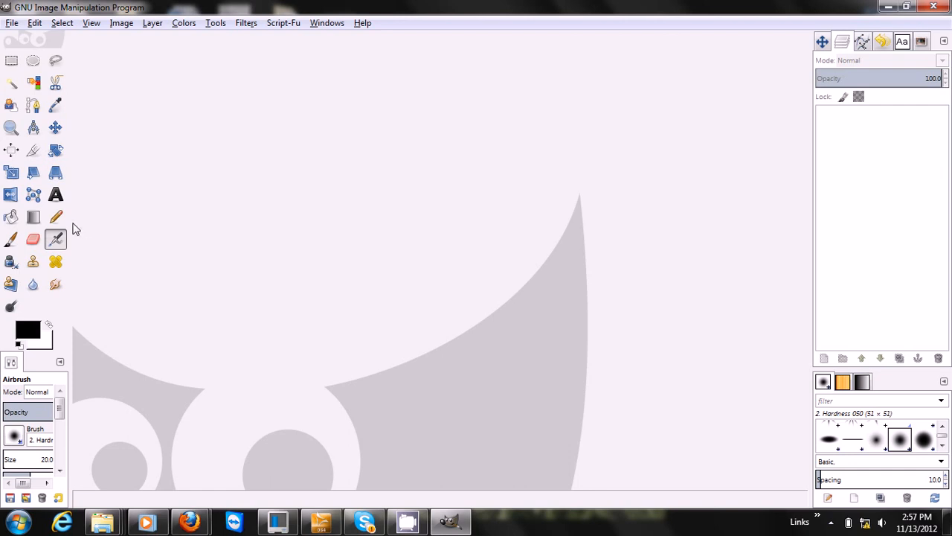
pyautogui.moveTo(72, 341); pyautogui.dragTo(149, 317)
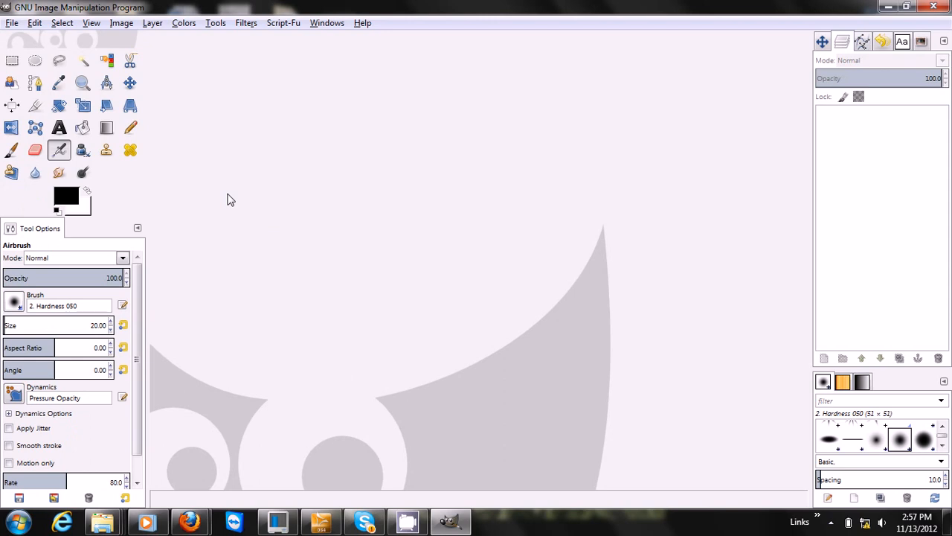
# Assign the keyboard shortcut Shift+Ctrl+U to the Desaturate tool action and close the shortcut configuration.
pyautogui.click(34, 23)
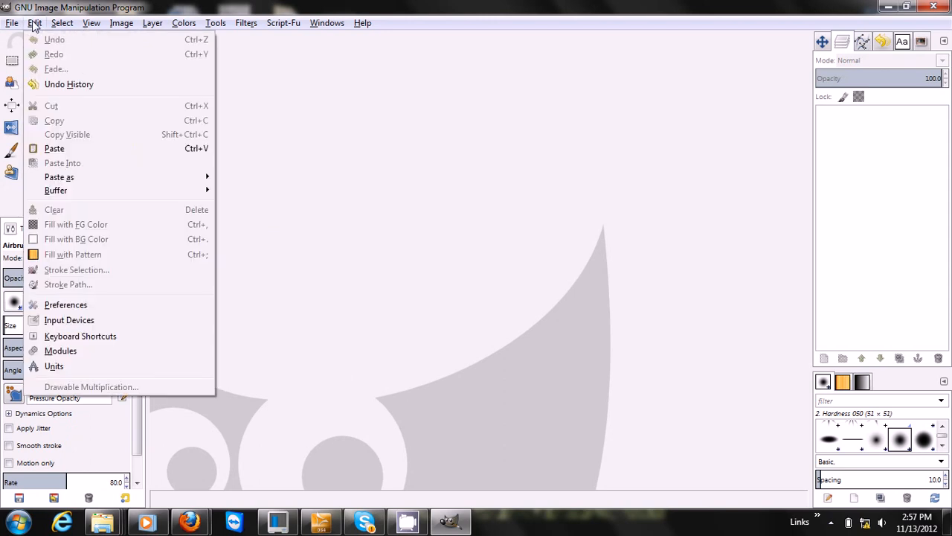
pyautogui.click(81, 338)
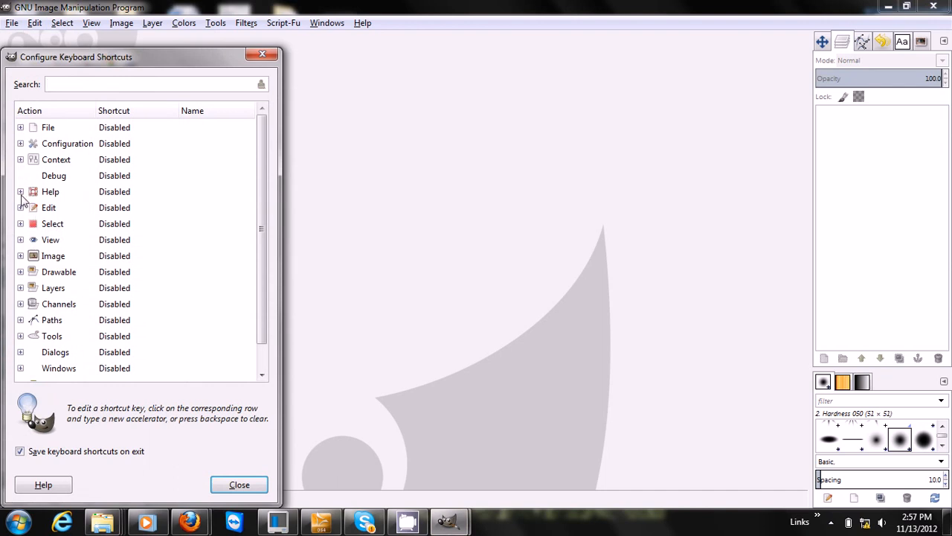
pyautogui.click(21, 255)
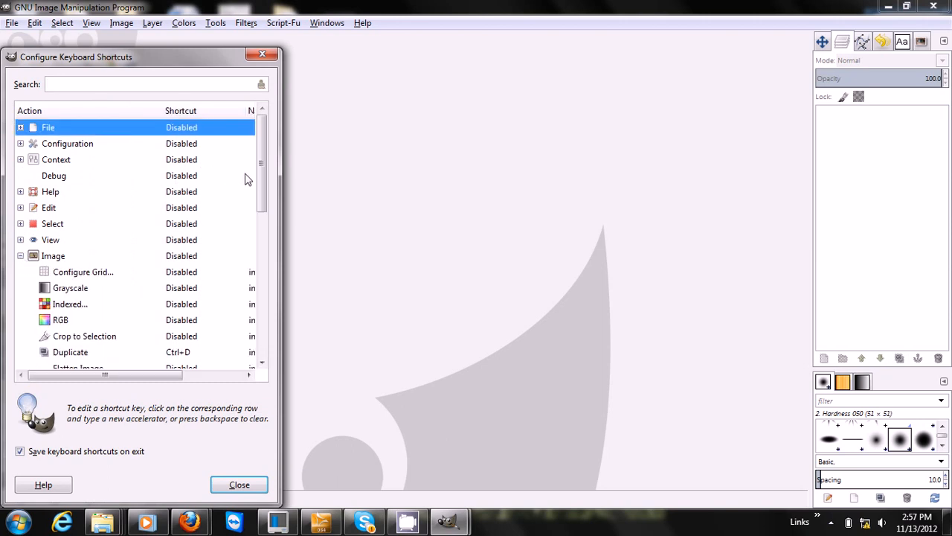
pyautogui.moveTo(262, 177); pyautogui.dragTo(266, 257)
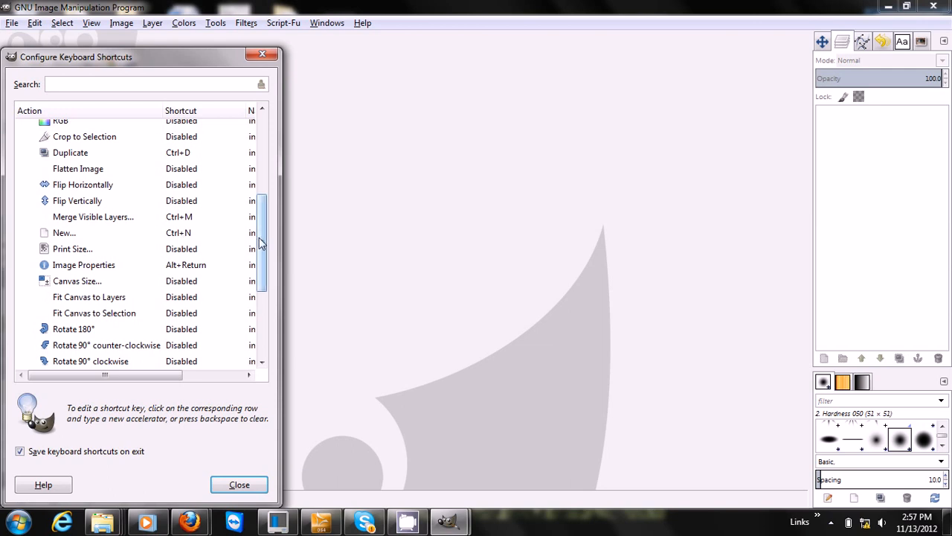
pyautogui.moveTo(263, 242); pyautogui.dragTo(265, 108)
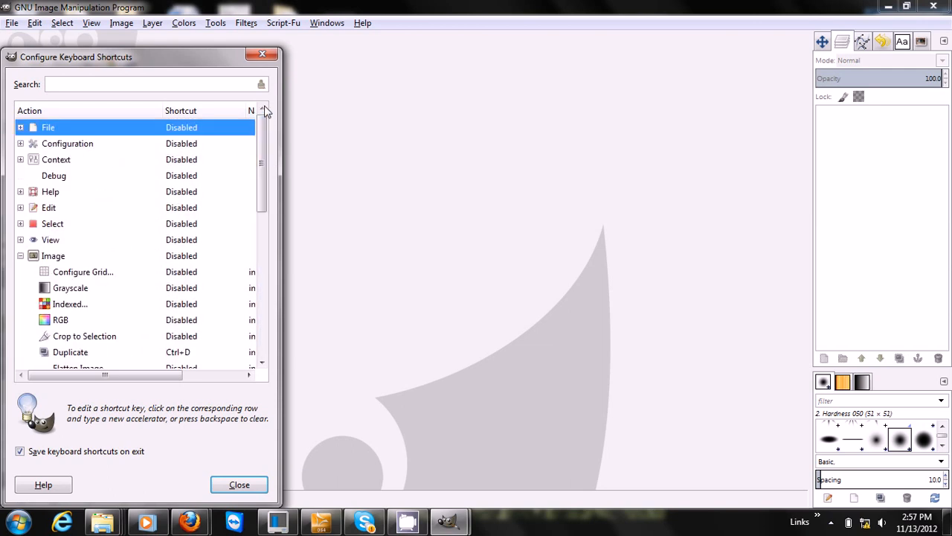
pyautogui.click(208, 84)
pyautogui.write('desa')
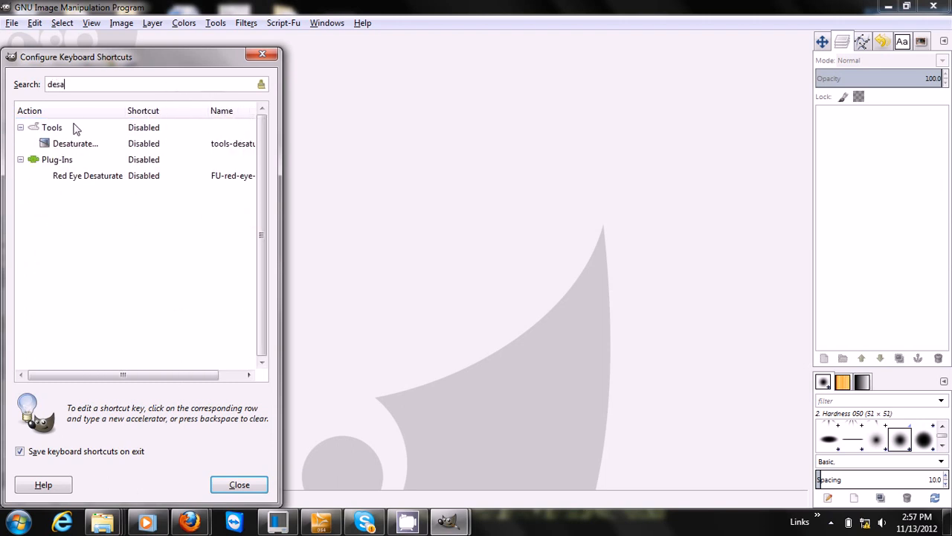
pyautogui.click(72, 146)
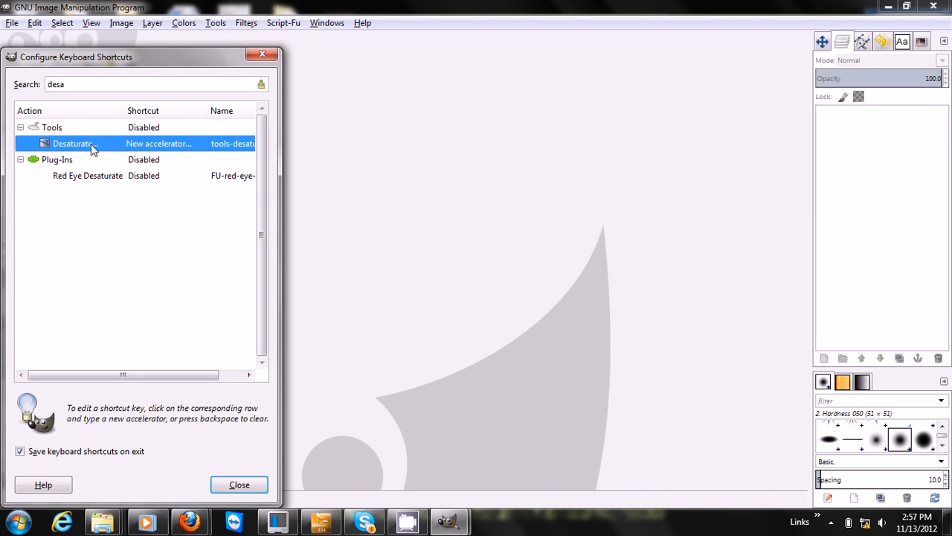
pyautogui.hotkey('shift', 'ctrl', 'u')
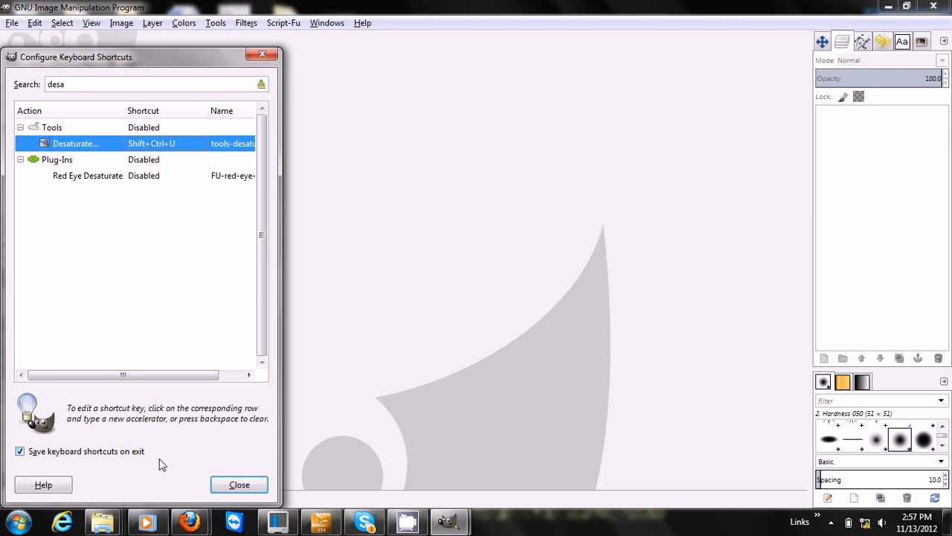
pyautogui.click(239, 485)
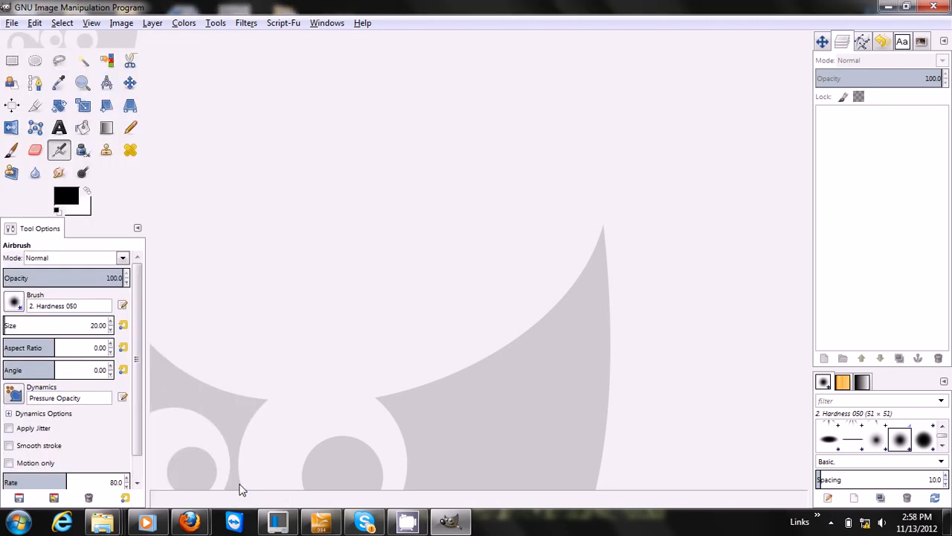
# Open the Main Mouse Wheel controller's configuration in the Preferences and enlarge its dialog to show more of the event list.
pyautogui.click(35, 23)
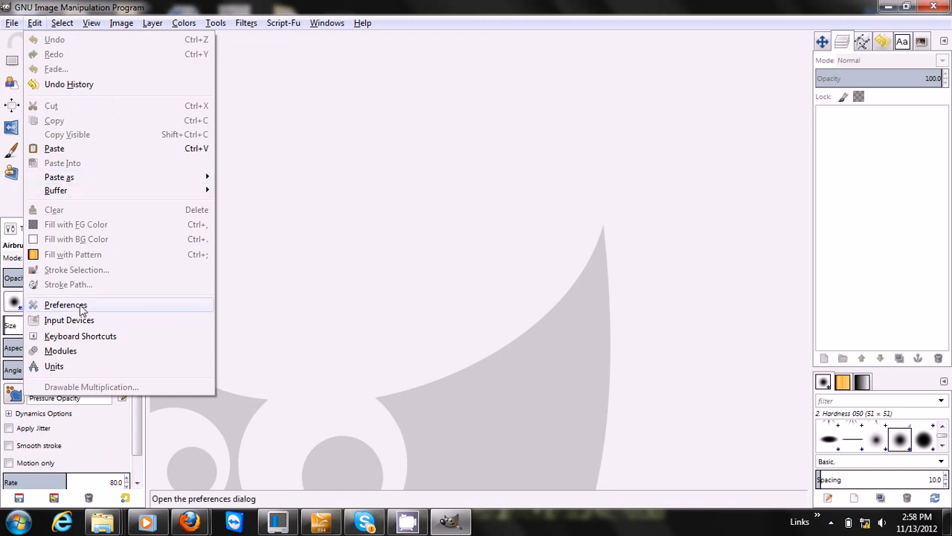
pyautogui.click(66, 306)
pyautogui.moveTo(334, 162); pyautogui.dragTo(297, 62)
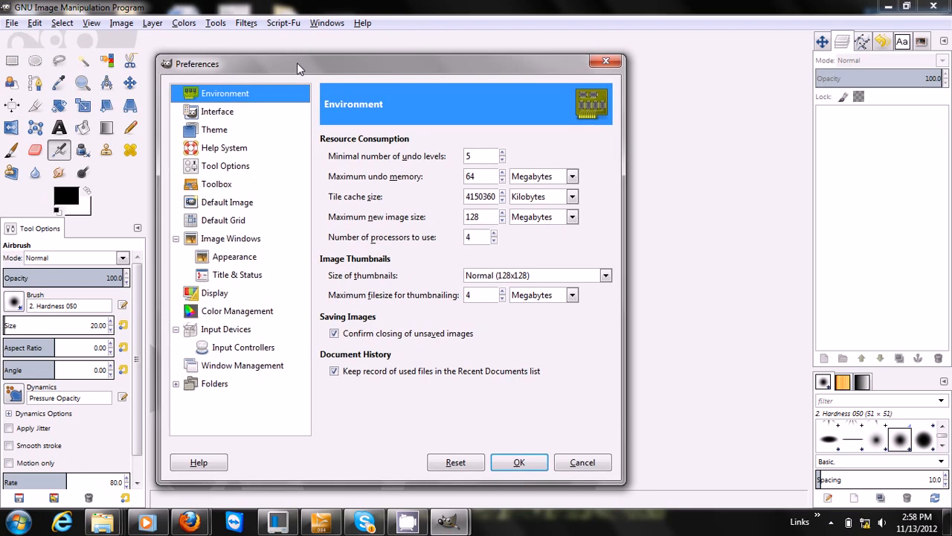
pyautogui.click(255, 346)
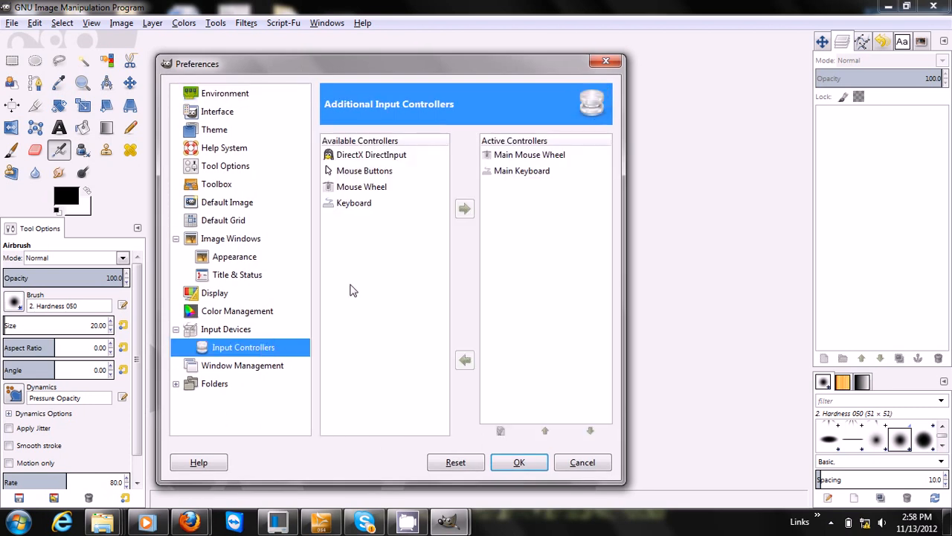
pyautogui.click(524, 158)
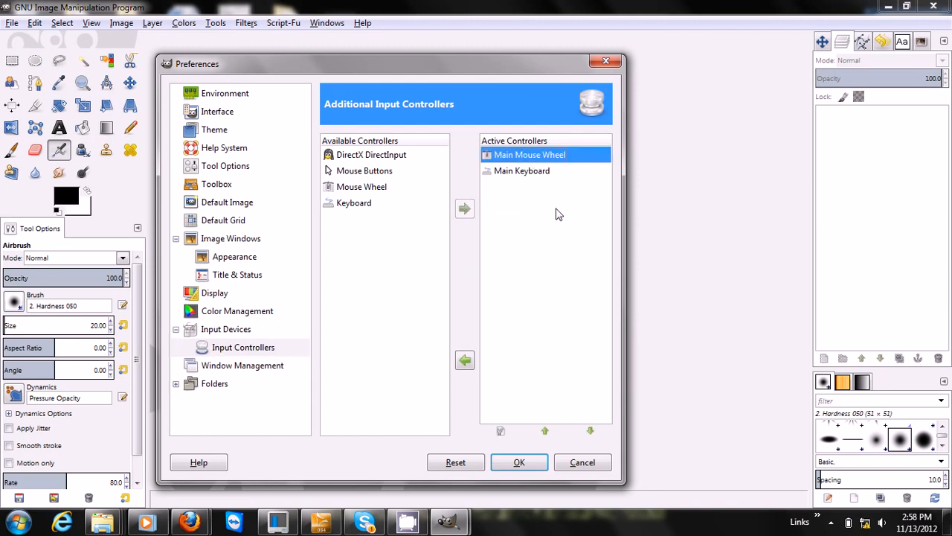
pyautogui.click(502, 432)
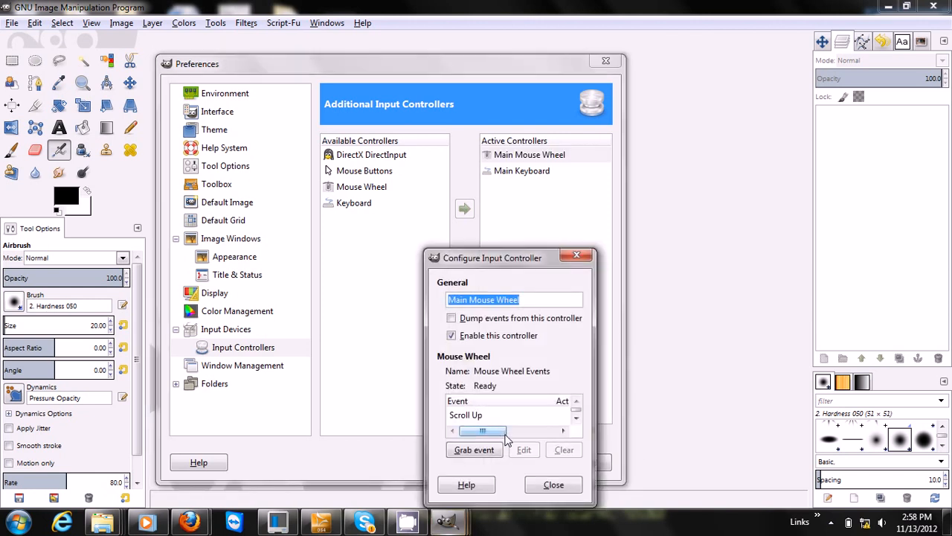
pyautogui.moveTo(535, 260); pyautogui.dragTo(447, 134)
pyautogui.moveTo(505, 235); pyautogui.dragTo(634, 235)
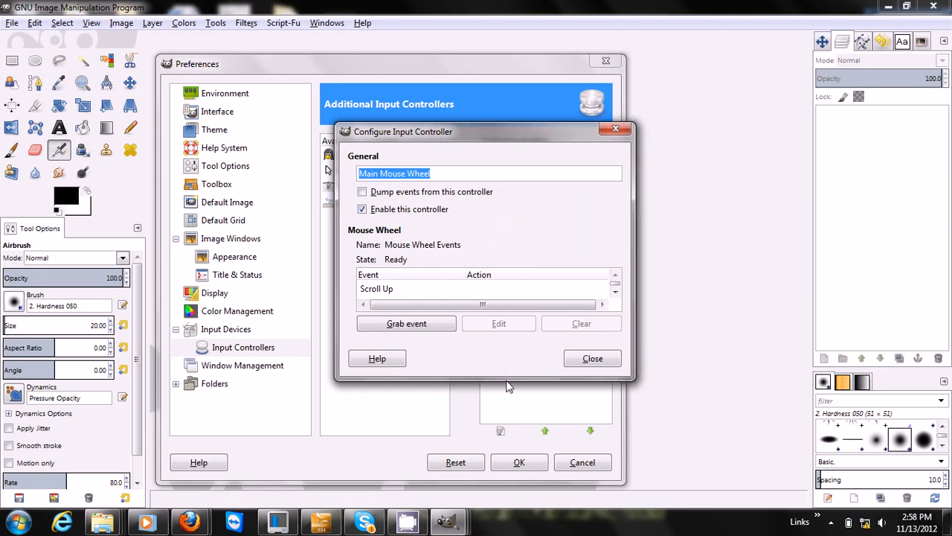
pyautogui.moveTo(506, 385); pyautogui.dragTo(495, 476)
# Assign the view-zoom-in action to the mouse wheel's Scroll Up event.
pyautogui.click(386, 290)
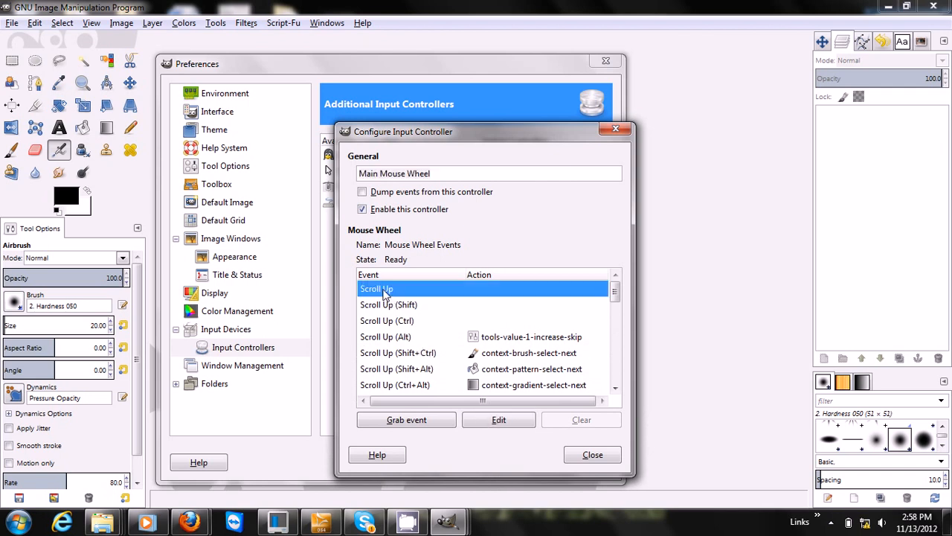
pyautogui.click(480, 428)
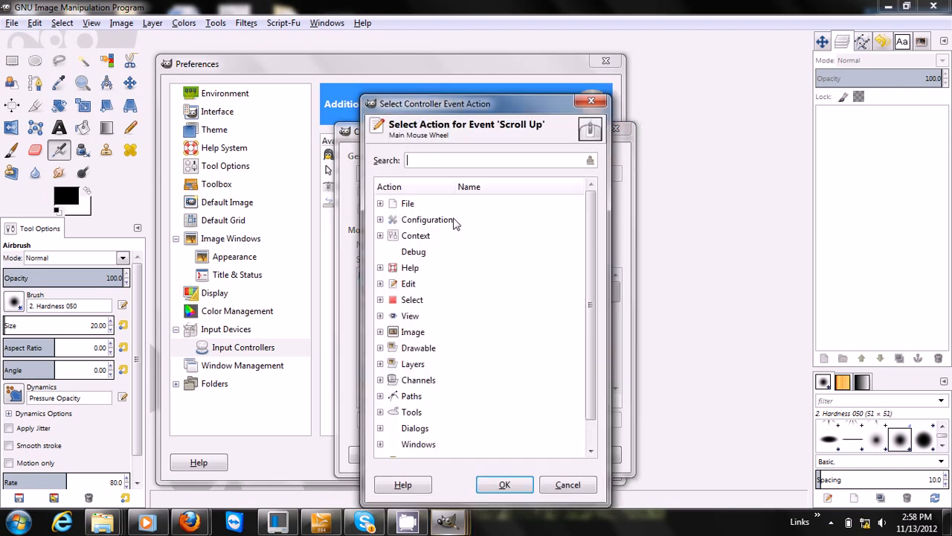
pyautogui.write('zo')
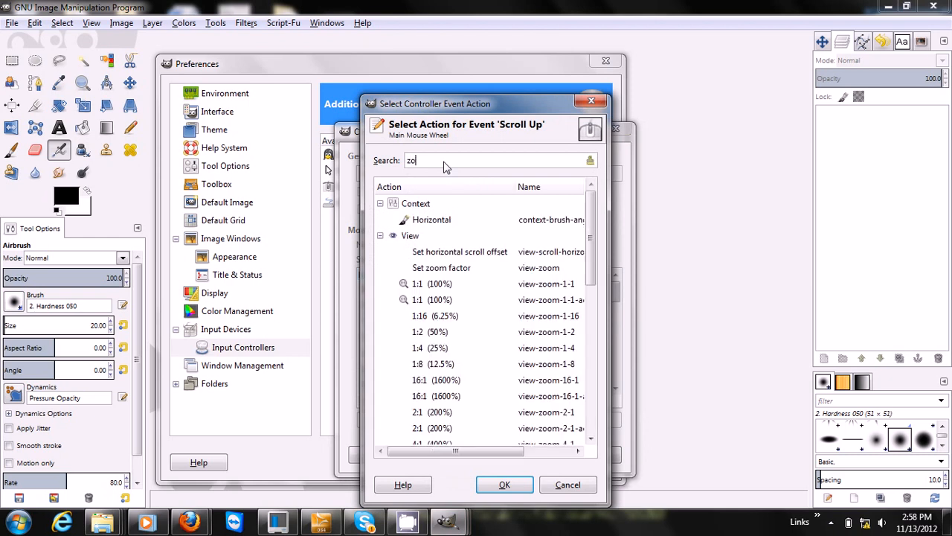
pyautogui.write('om in')
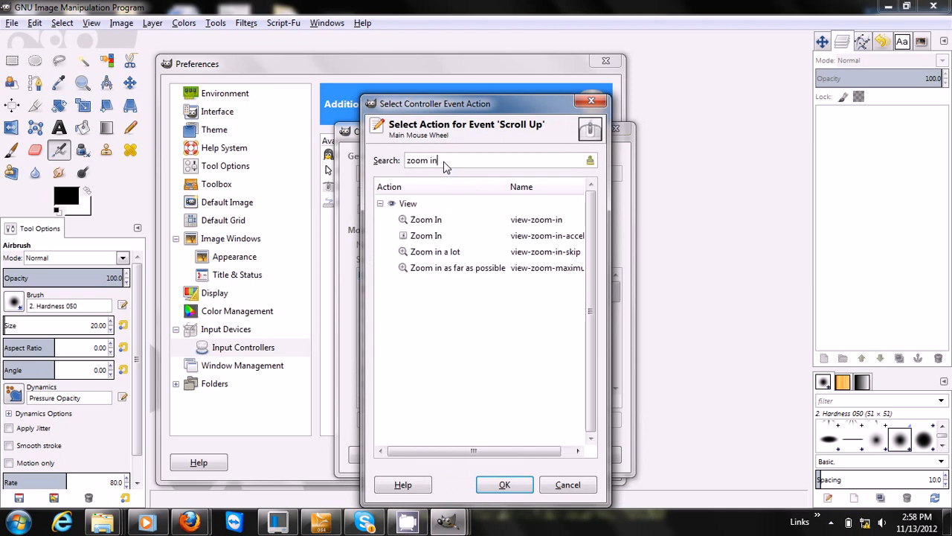
pyautogui.click(428, 221)
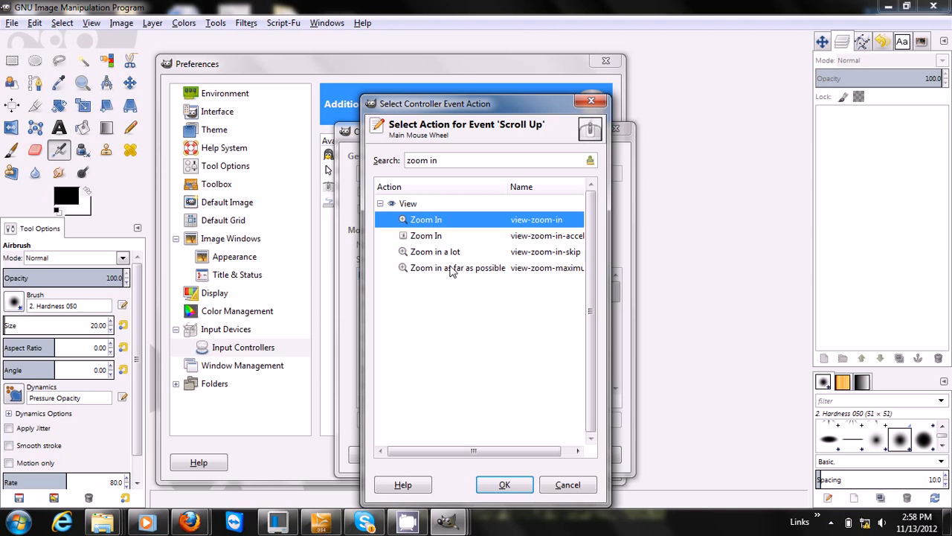
pyautogui.click(511, 484)
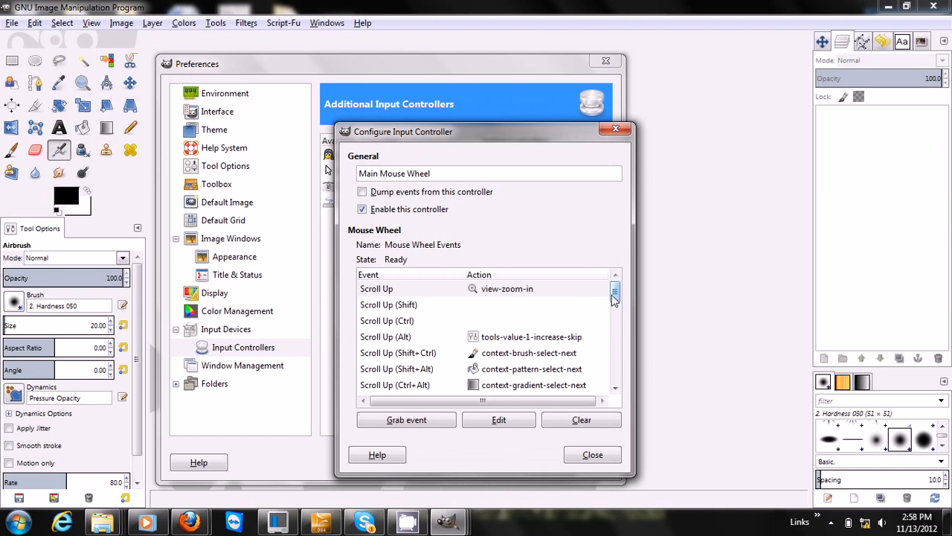
# Assign the view-zoom-out action to the mouse wheel's Scroll Down event and accept the preferences.
pyautogui.moveTo(616, 298); pyautogui.dragTo(616, 308)
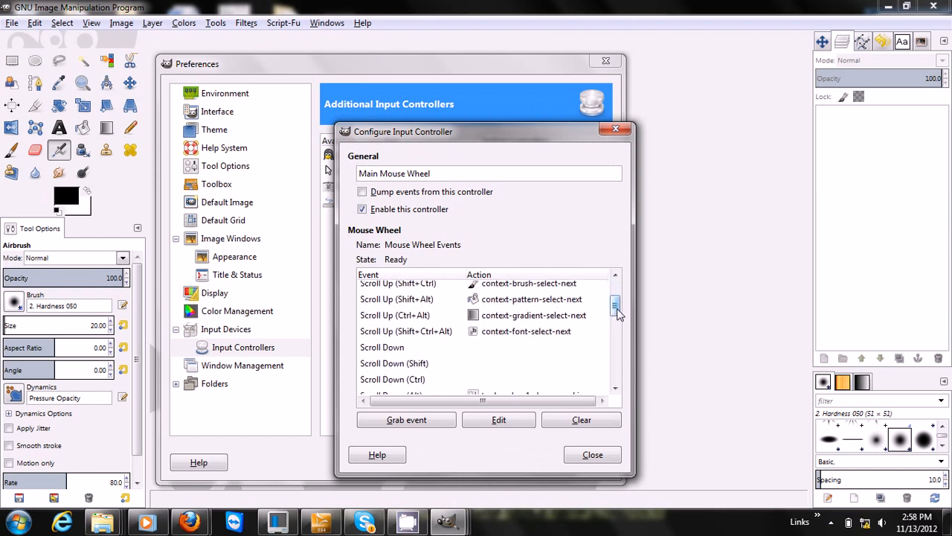
pyautogui.click(417, 348)
pyautogui.click(498, 420)
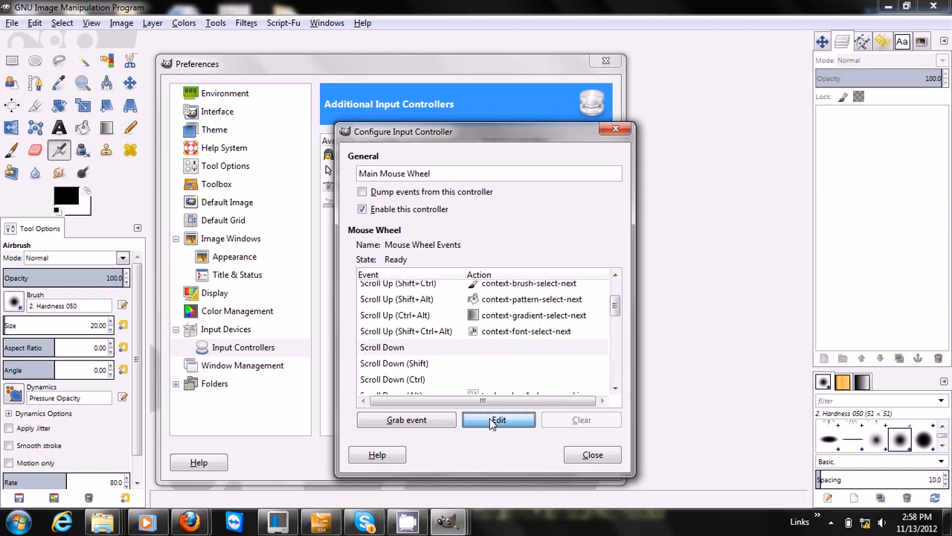
pyautogui.write('zoom out')
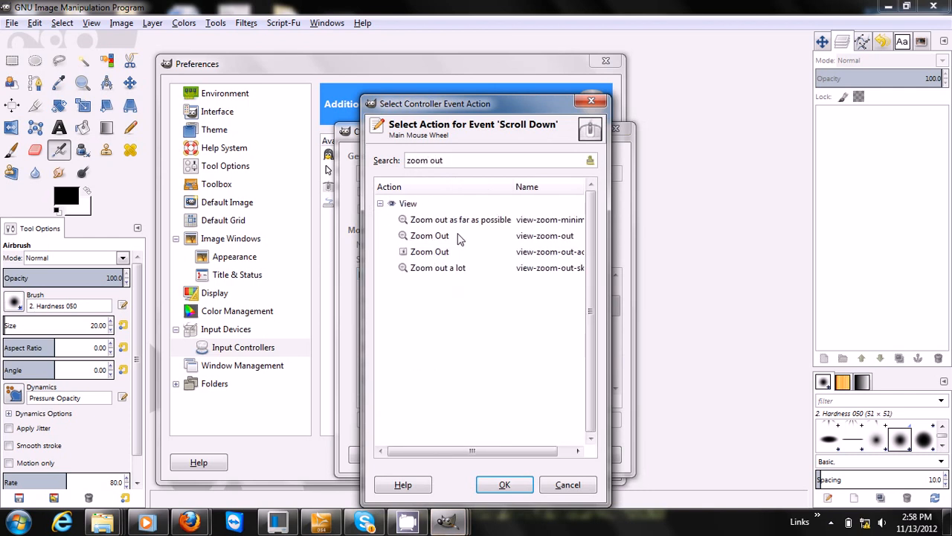
pyautogui.click(458, 237)
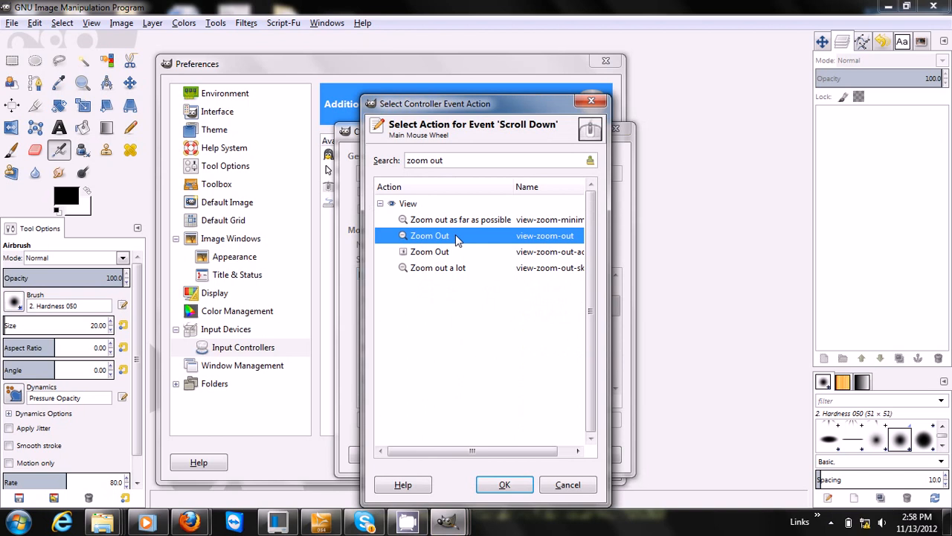
pyautogui.moveTo(612, 200); pyautogui.dragTo(663, 194)
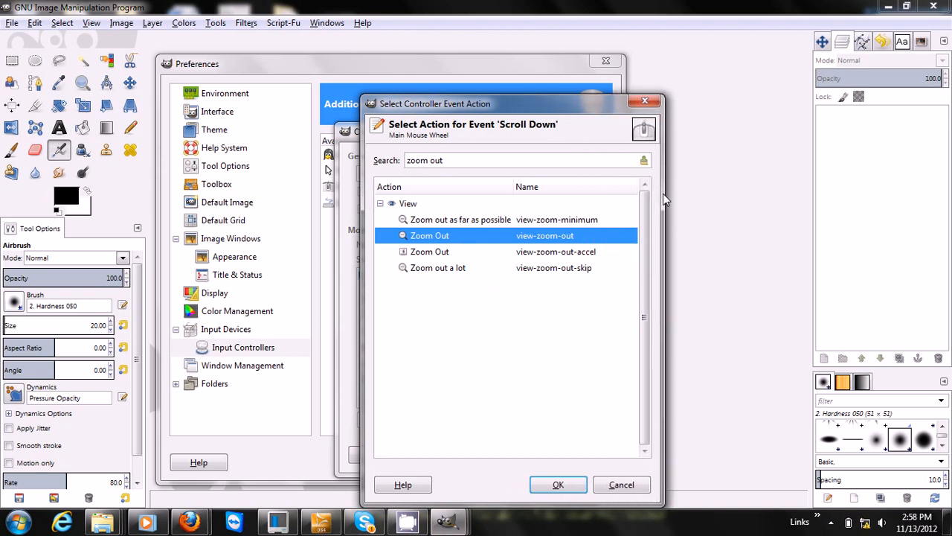
pyautogui.click(559, 484)
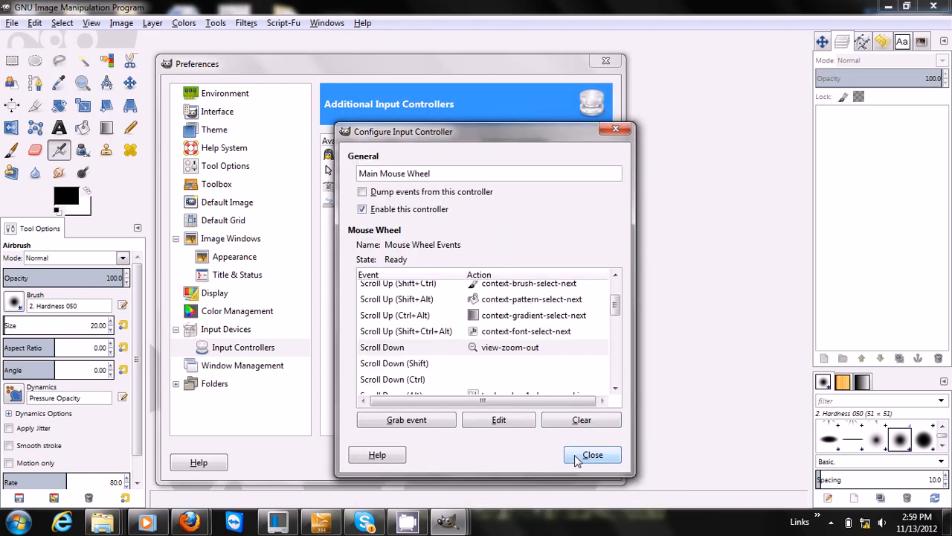
pyautogui.click(577, 460)
pyautogui.click(523, 462)
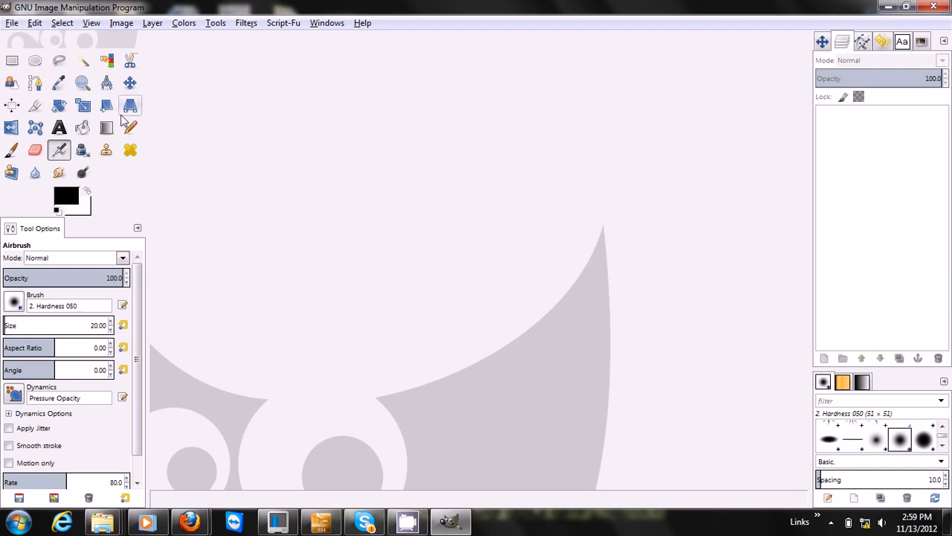
# Create a new blank image of 640 × 400 pixels.
pyautogui.click(15, 25)
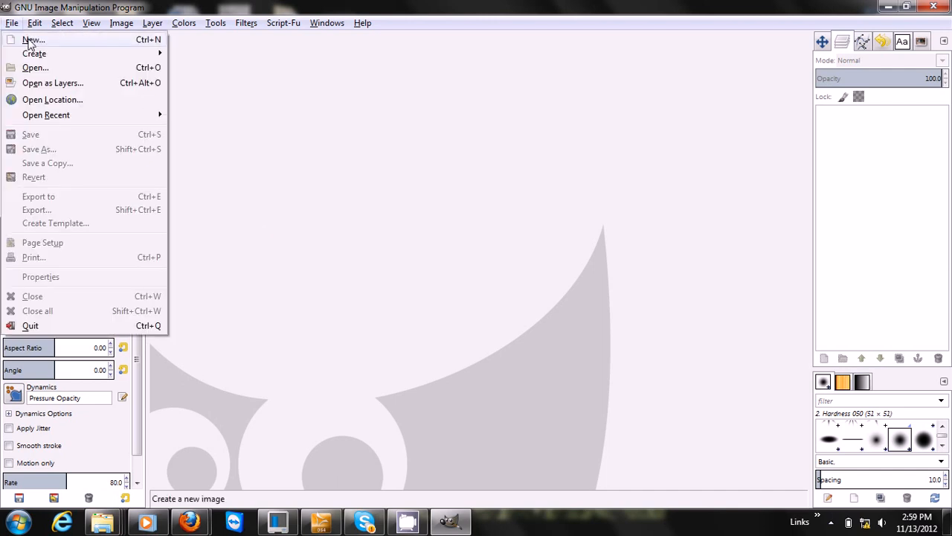
pyautogui.click(30, 40)
pyautogui.click(334, 327)
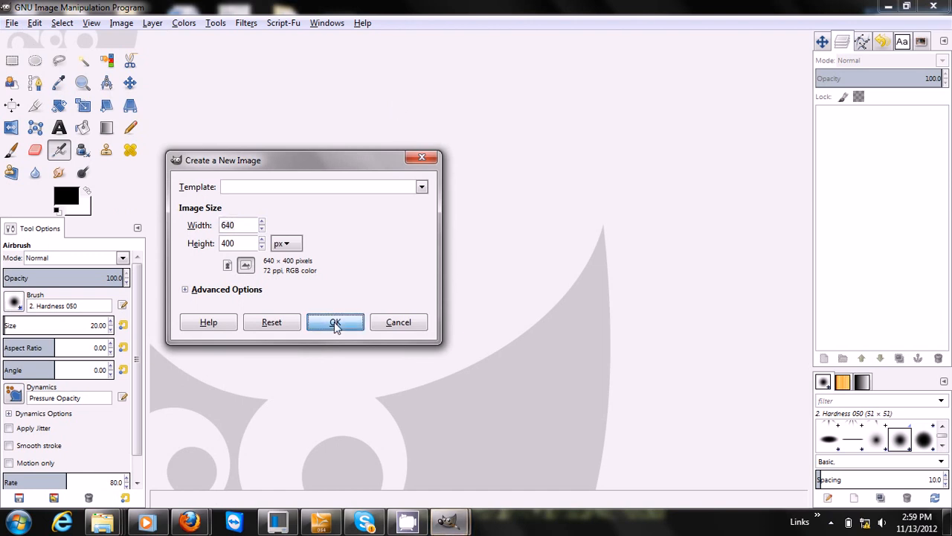
# Choose the Shapes15_5-Point Star brush for the Airbrush and set its size to 267.40.
pyautogui.click(17, 304)
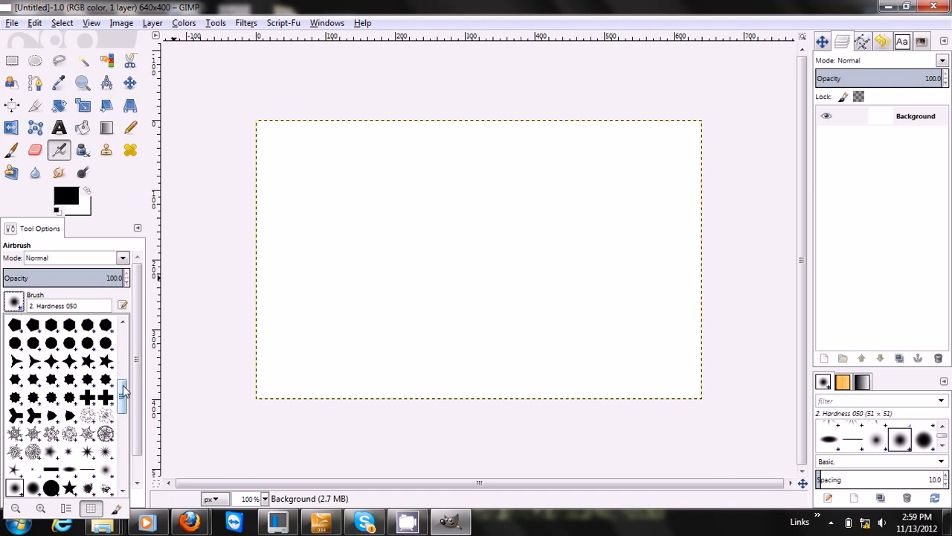
pyautogui.scroll(-3, 123, 391)
pyautogui.scroll(3, 124, 390)
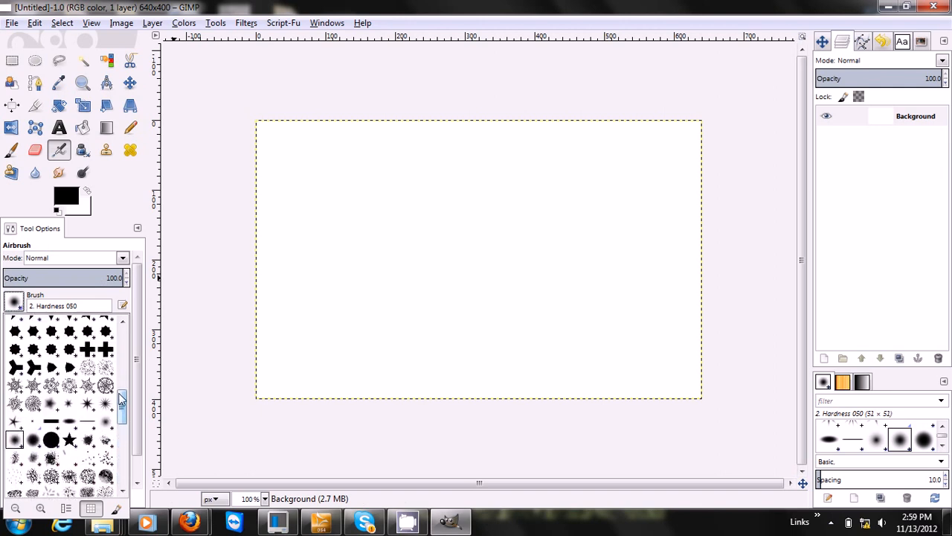
pyautogui.scroll(2, 123, 391)
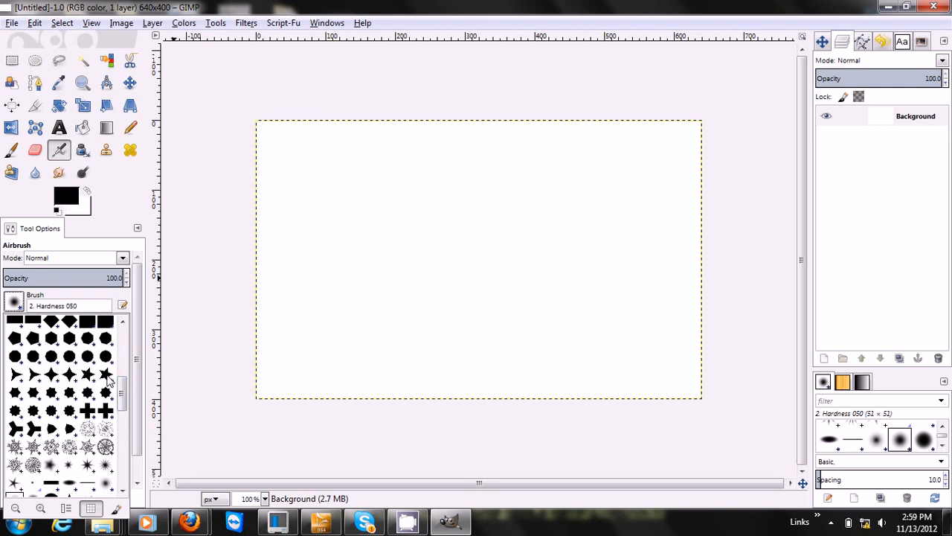
pyautogui.click(106, 375)
pyautogui.moveTo(18, 323); pyautogui.dragTo(31, 322)
# Airbrush a single star near the middle of the canvas and undo it.
pyautogui.click(436, 229)
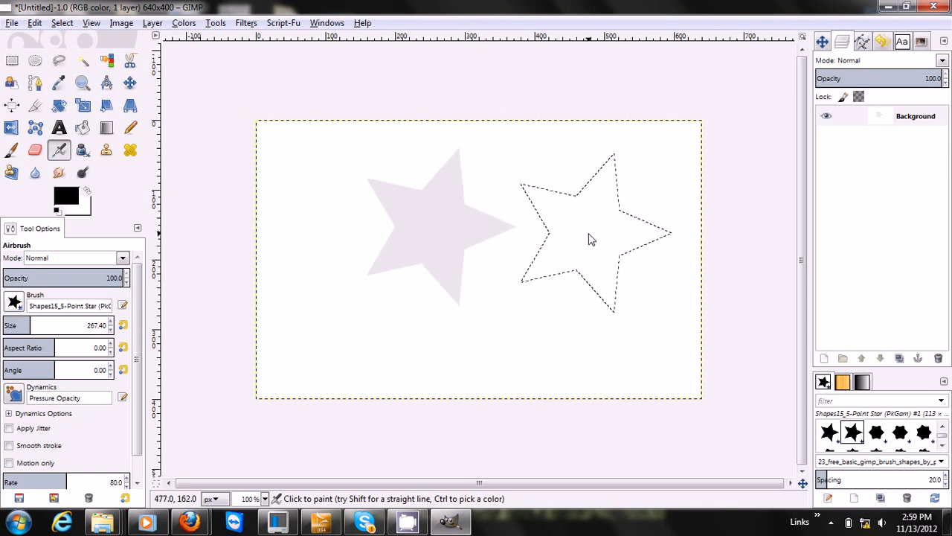
pyautogui.hotkey('ctrl', 'z')
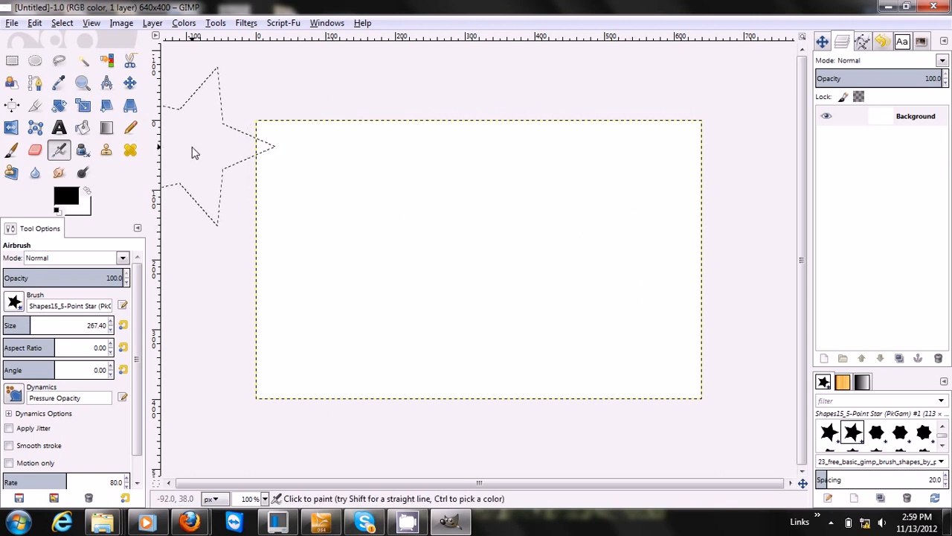
# Try painting a black star on the Background layer with the Paintbrush and scaling that layer to 361 × 260 pixels, and undo both.
pyautogui.click(12, 150)
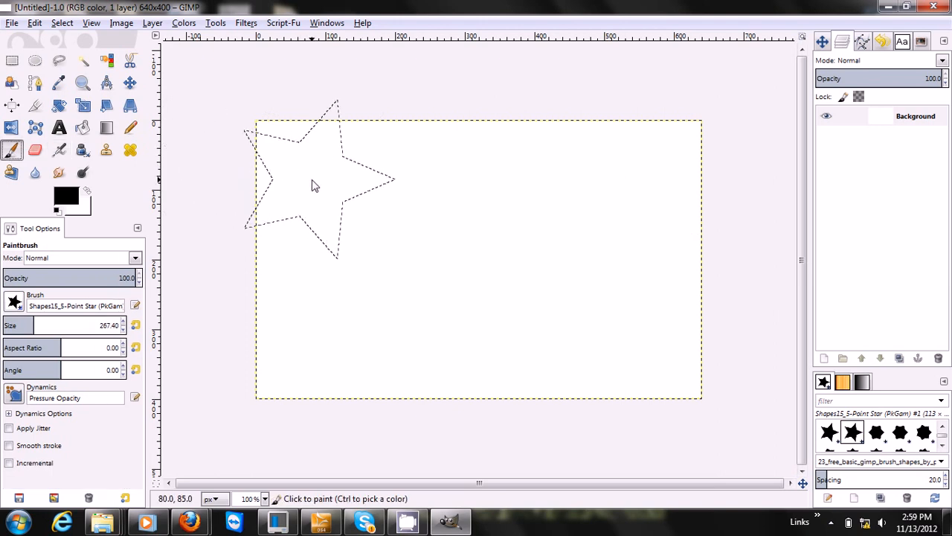
pyautogui.click(396, 222)
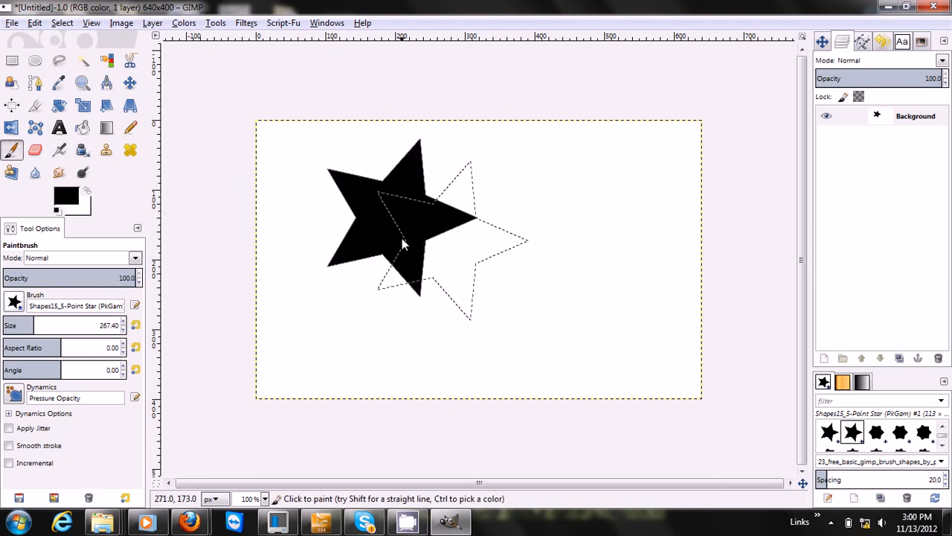
pyautogui.hotkey('shift', 's')
pyautogui.click(207, 181)
pyautogui.moveTo(256, 121); pyautogui.dragTo(454, 220)
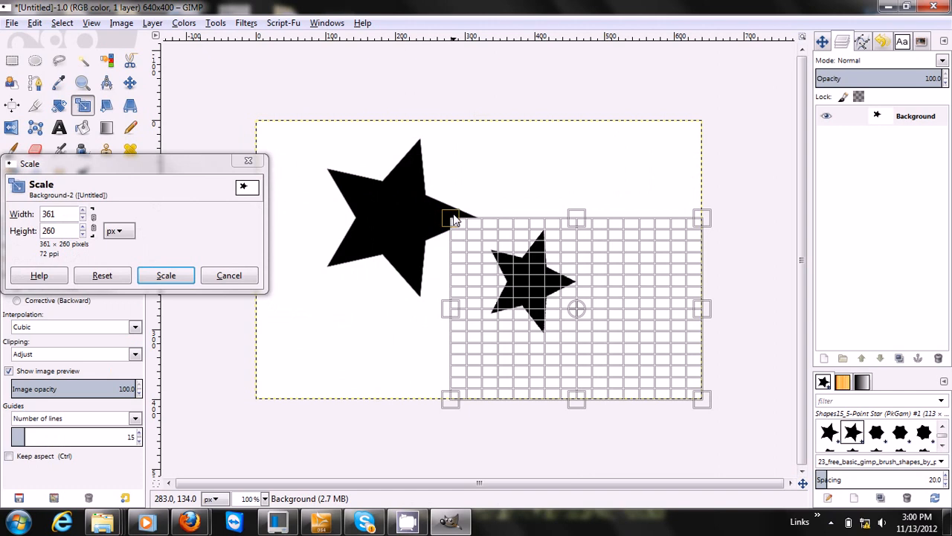
pyautogui.press('Return')
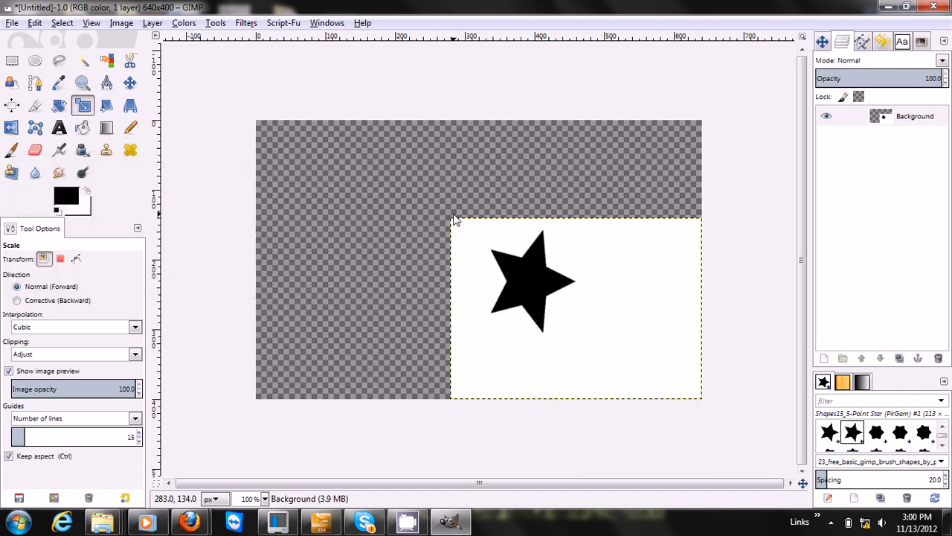
pyautogui.hotkey('ctrl', 'z')
pyautogui.hotkey('ctrl', 'z')
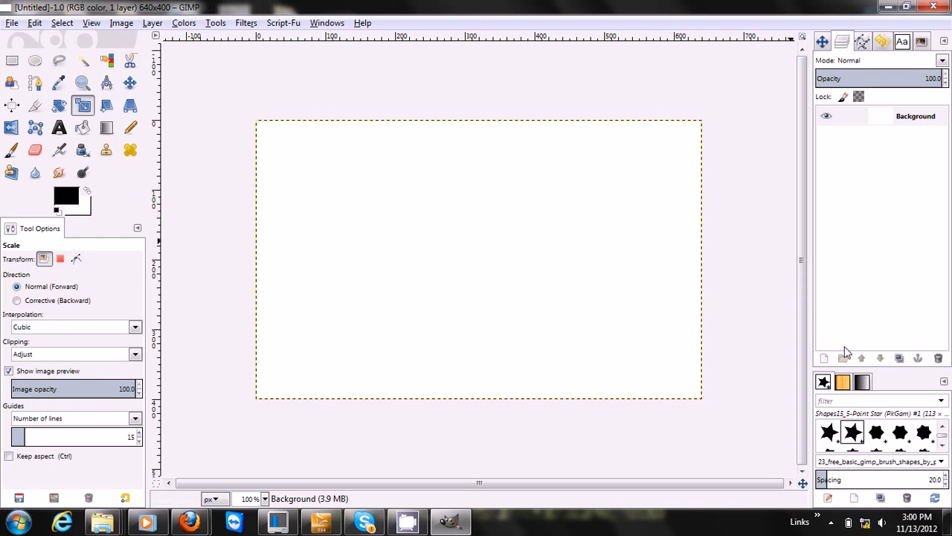
# Add a transparent 640 × 400 pixel layer and paint one black star near its middle with the Paintbrush.
pyautogui.click(824, 359)
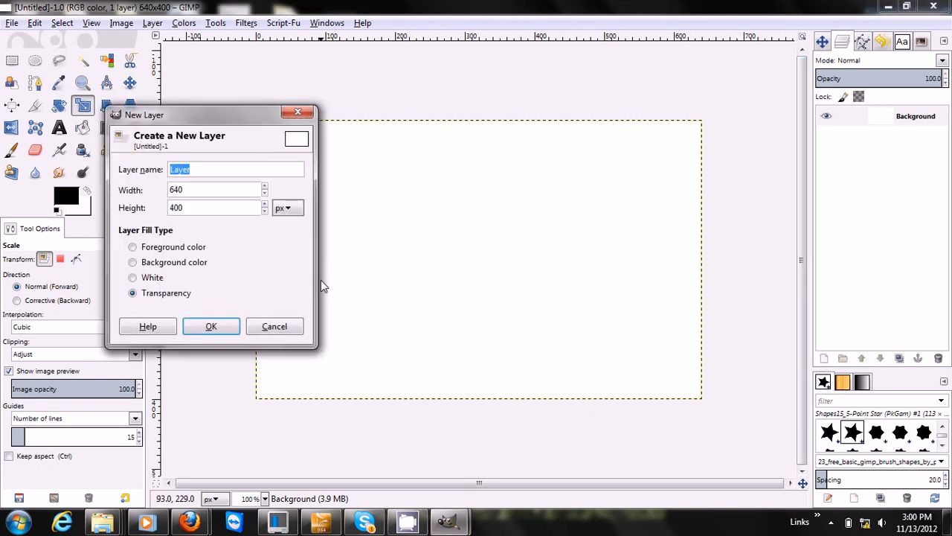
pyautogui.click(212, 326)
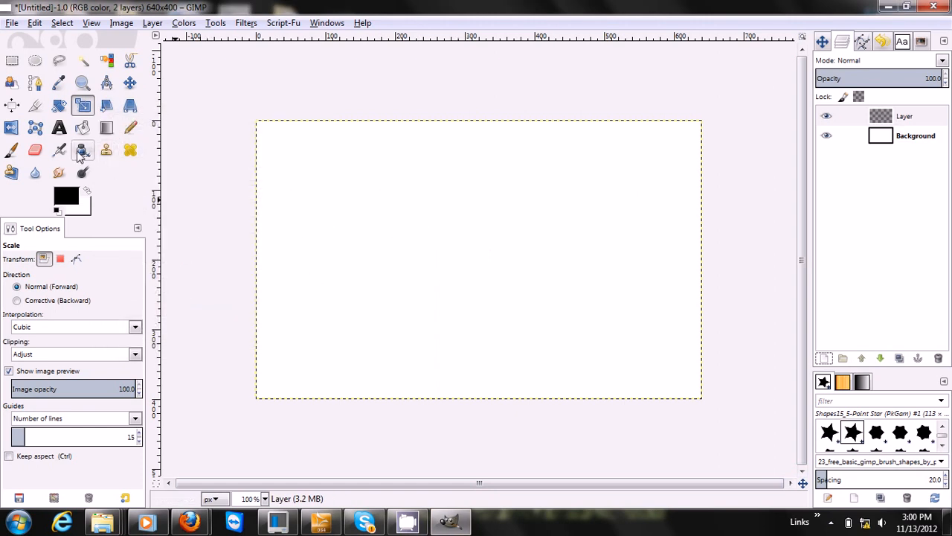
pyautogui.click(20, 149)
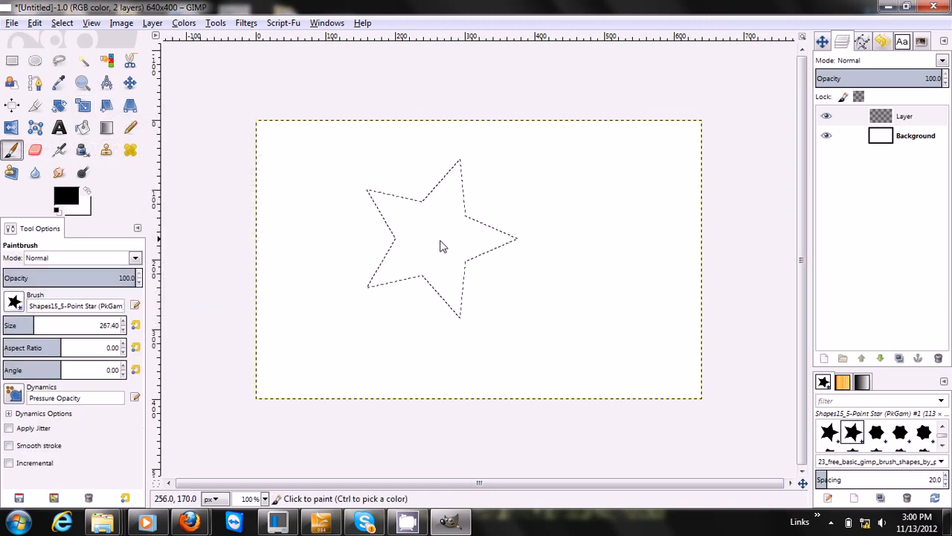
pyautogui.click(457, 241)
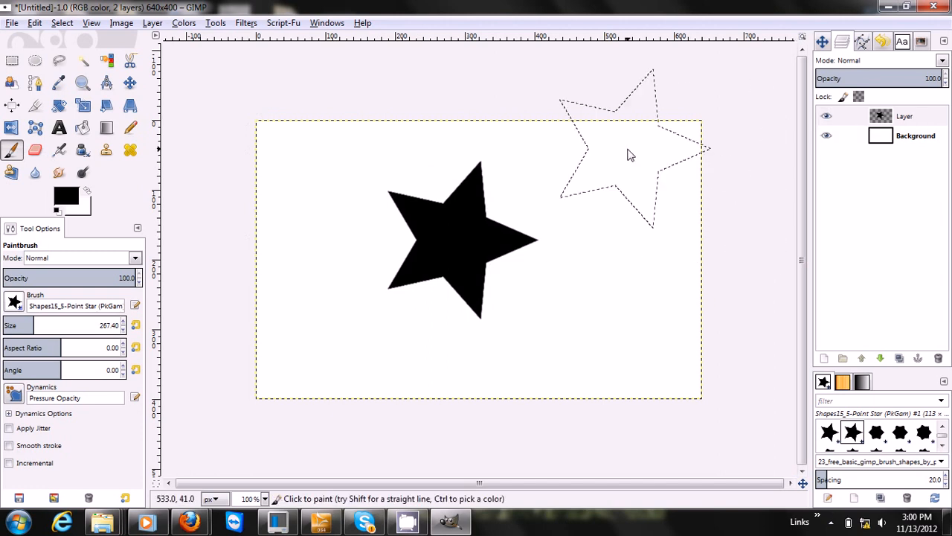
# Try scaling the whole star layer to 640 × 243 pixels and undo it.
pyautogui.hotkey('shift', 's')
pyautogui.click(629, 153)
pyautogui.moveTo(476, 124); pyautogui.dragTo(479, 234)
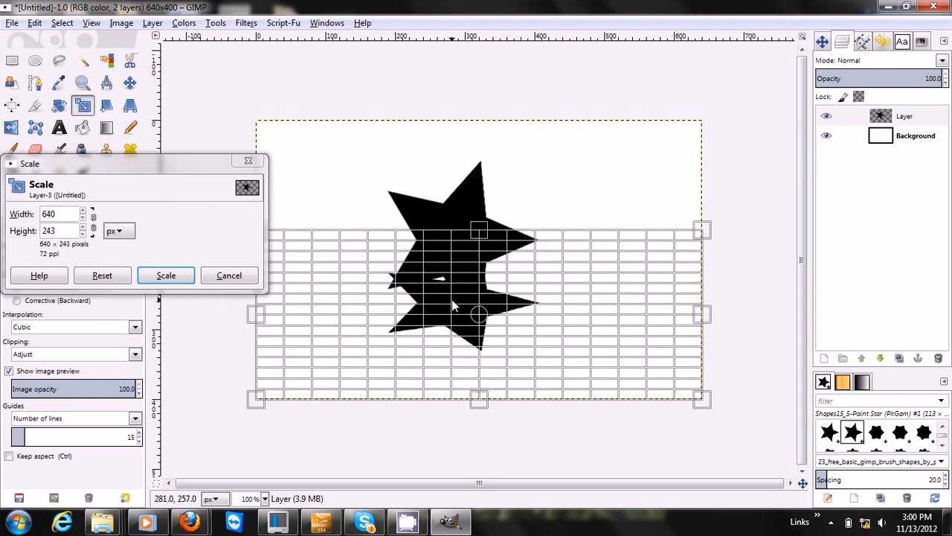
pyautogui.press('Return')
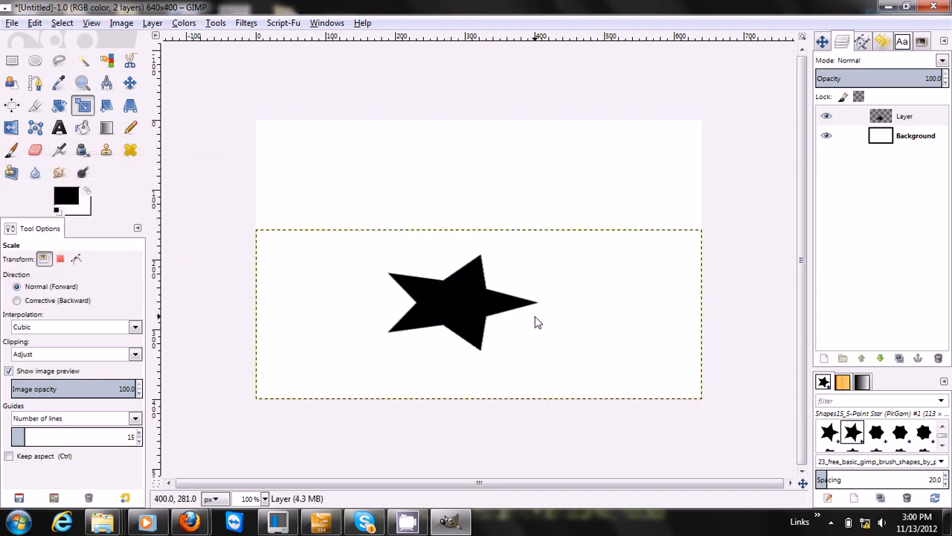
pyautogui.hotkey('ctrl', 'z')
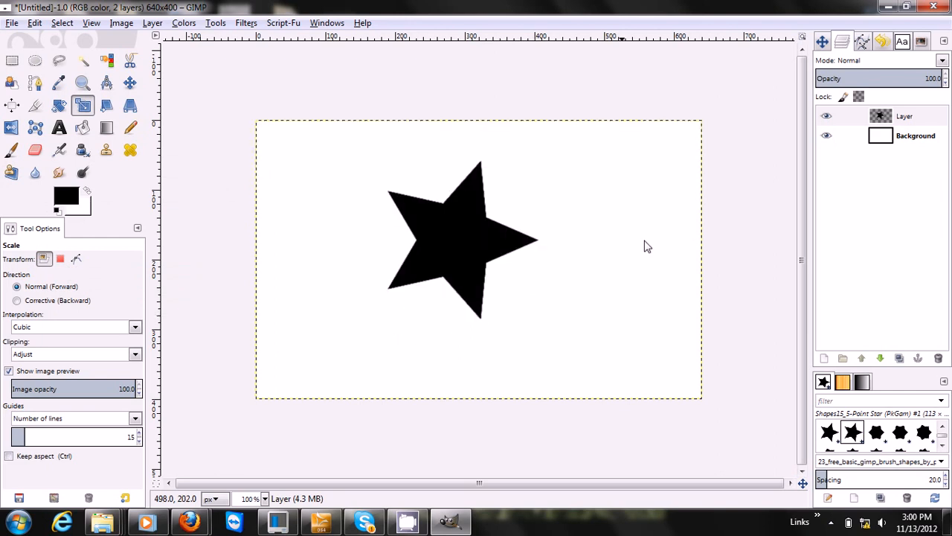
# Select the star from its layer's alpha and scale the selection to 114 × 141 pixels.
pyautogui.rightClick(925, 118)
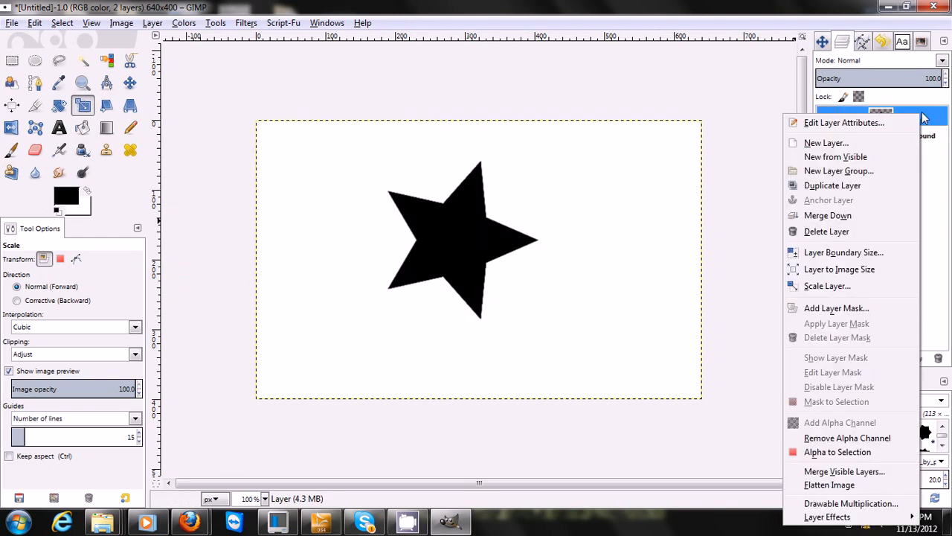
pyautogui.click(871, 459)
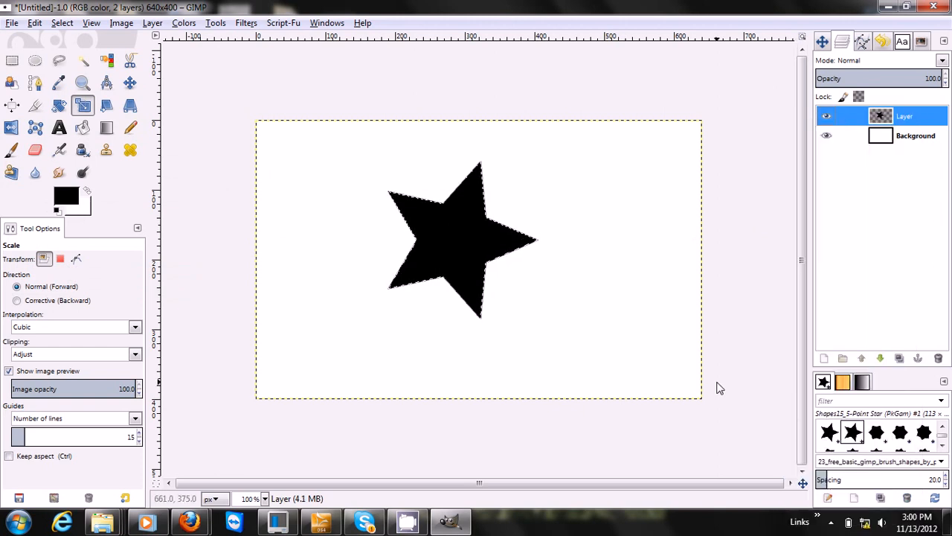
pyautogui.click(600, 325)
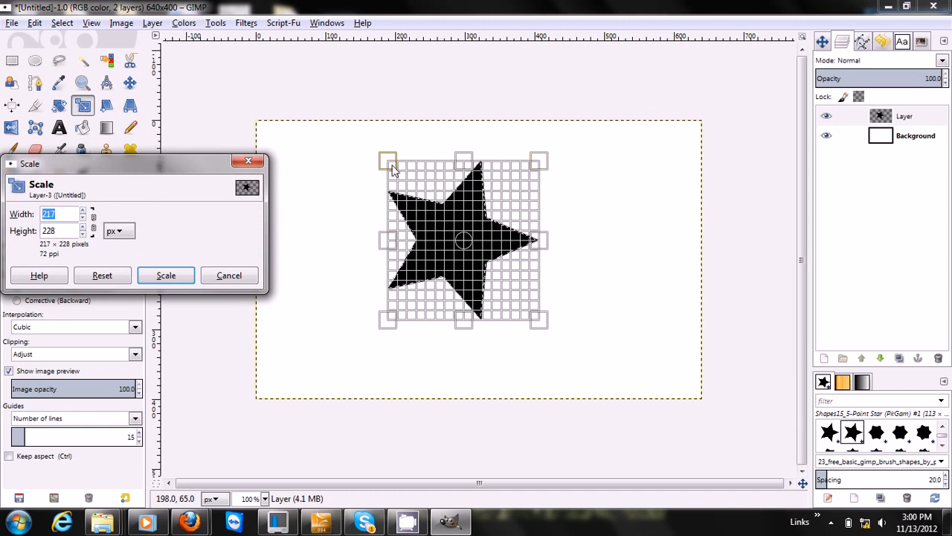
pyautogui.moveTo(390, 163); pyautogui.dragTo(463, 227)
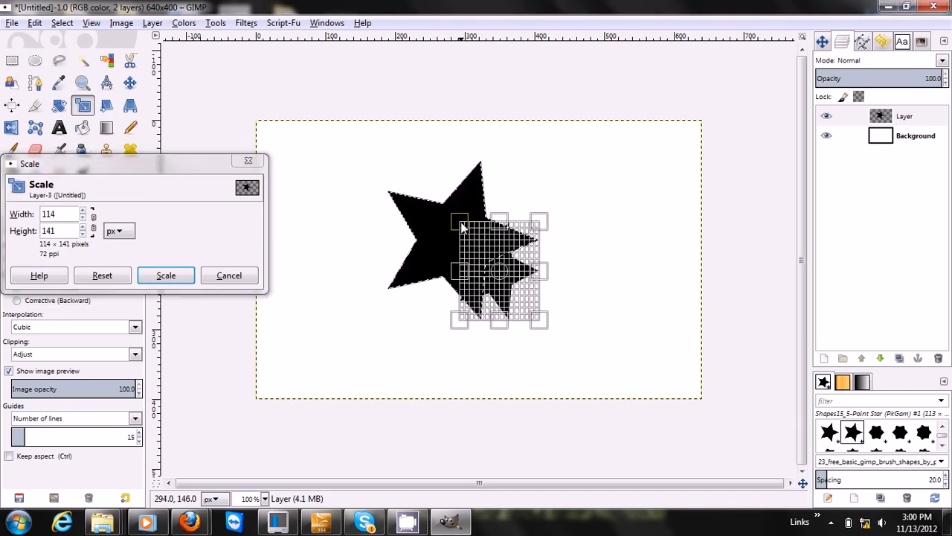
pyautogui.press('Return')
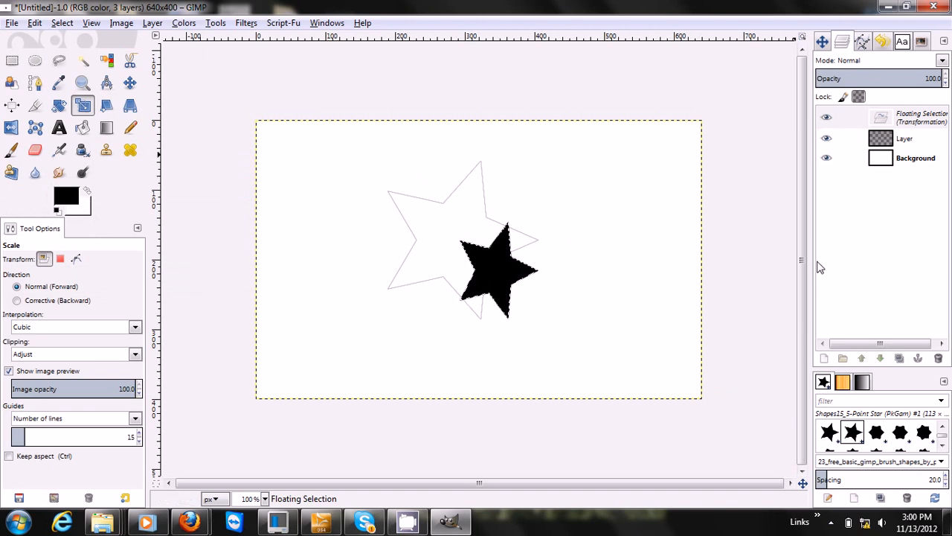
# Convert the floating scaled star into a new layer, and undo both that conversion and the scaling.
pyautogui.click(823, 360)
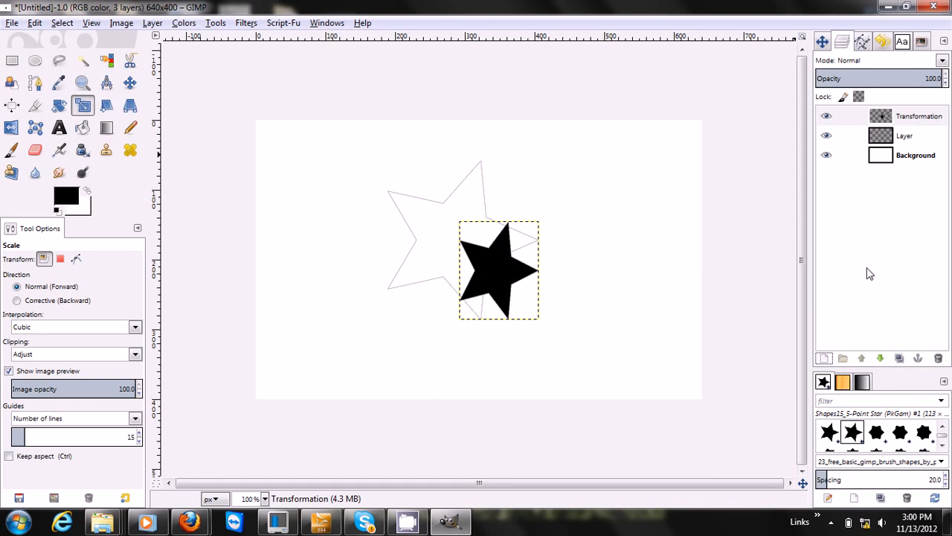
pyautogui.hotkey('ctrl', 'z')
pyautogui.hotkey('ctrl', 'z')
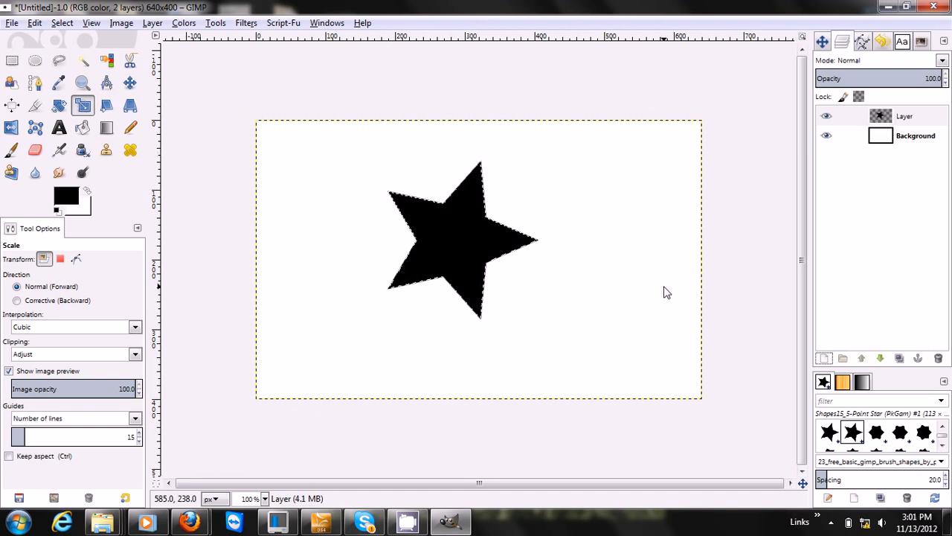
# Scale the selected star smaller and flatter from its upper-left corner and convert the floating selection into a new layer.
pyautogui.click(487, 244)
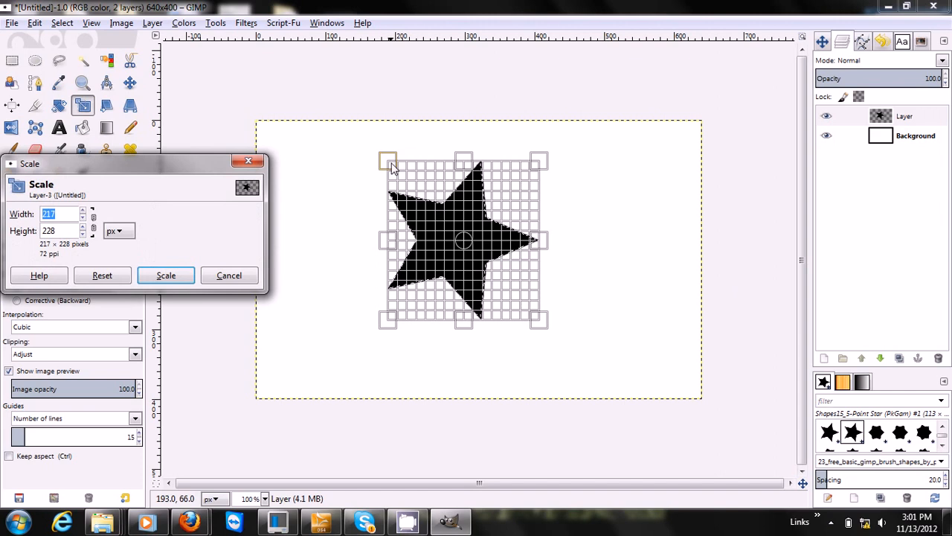
pyautogui.moveTo(391, 165); pyautogui.dragTo(447, 259)
pyautogui.press('Return')
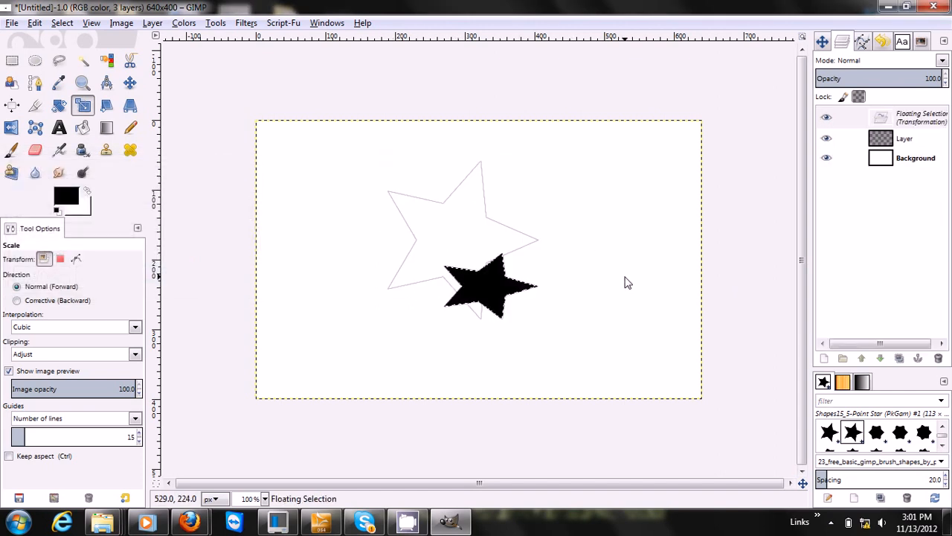
pyautogui.click(824, 358)
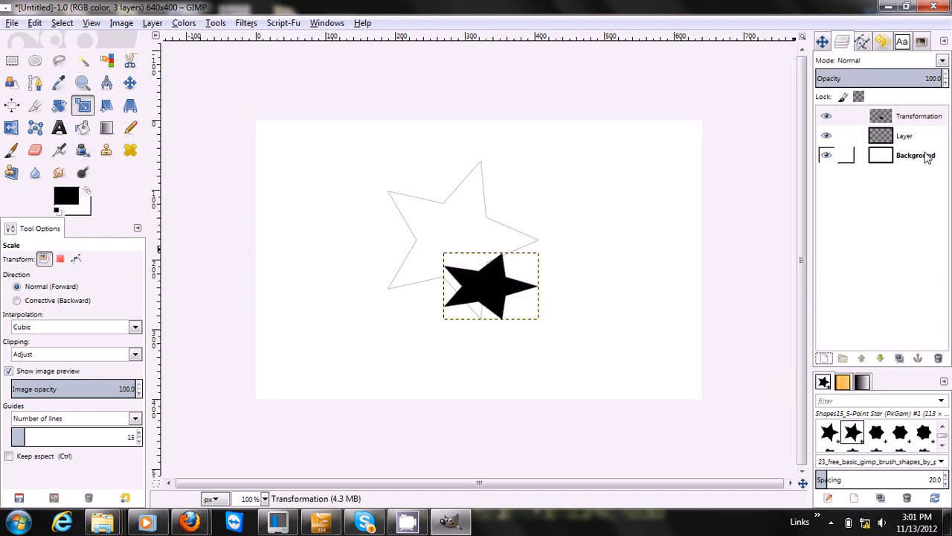
# Hide and reshow the original star layer, and undo the scaled-star changes, clearing the selection.
pyautogui.click(832, 136)
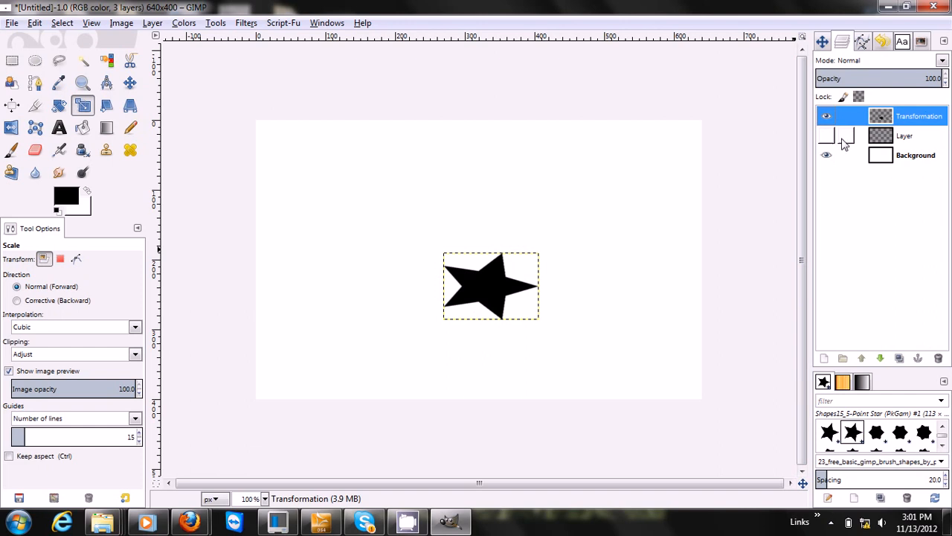
pyautogui.click(827, 135)
pyautogui.hotkey('ctrl', 'z')
pyautogui.hotkey('ctrl', 'z')
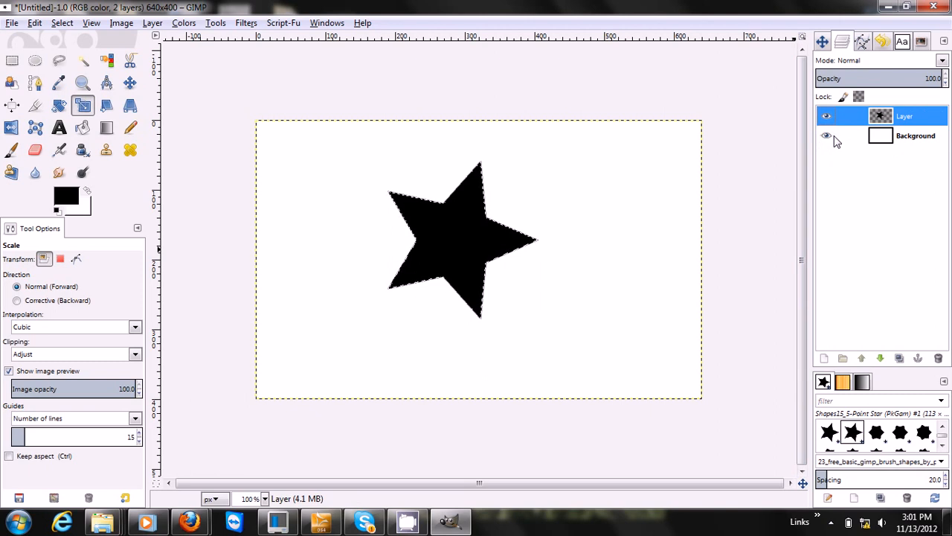
pyautogui.hotkey('ctrl', 'shift', 'a')
# Switch to the desktop and look through the brushes folder inside the GIMP extras for new installs folder.
pyautogui.click(887, 7)
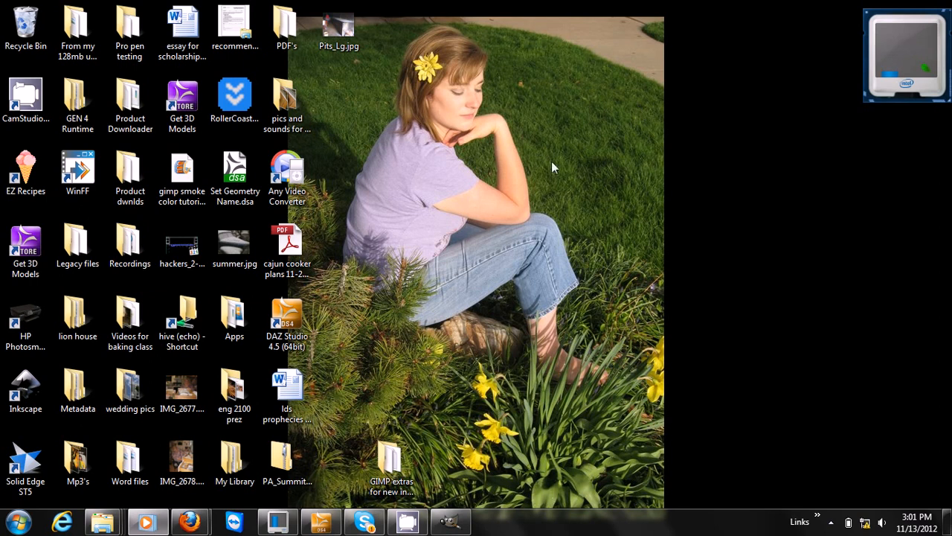
pyautogui.moveTo(398, 457); pyautogui.dragTo(400, 320)
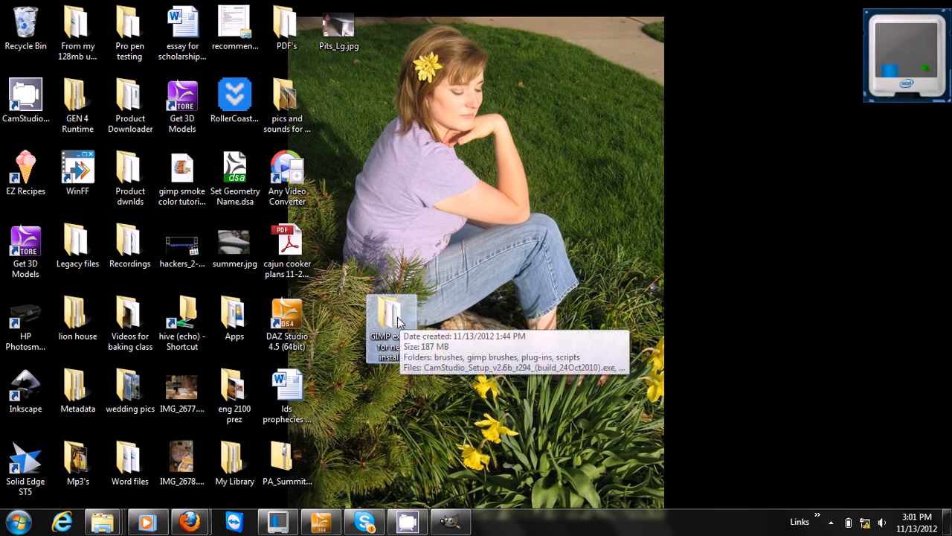
pyautogui.doubleClick(398, 320)
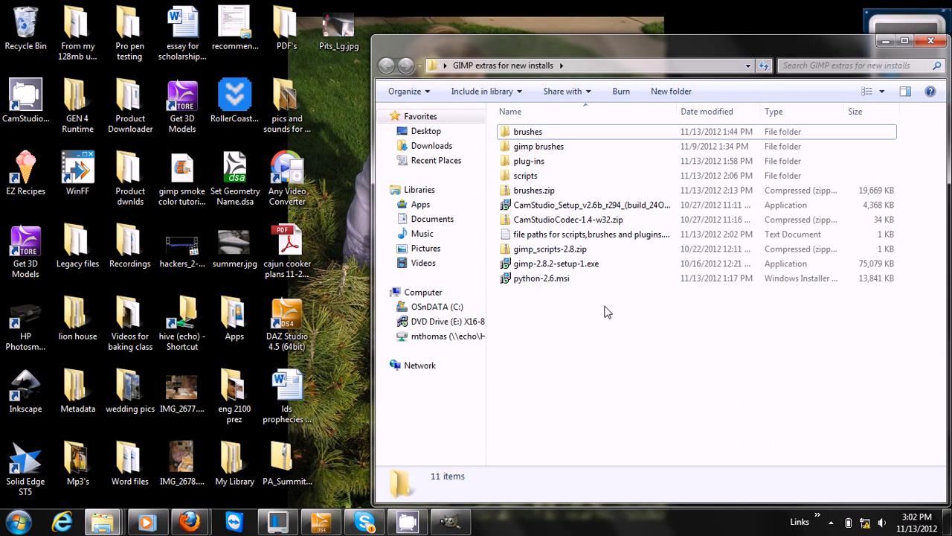
pyautogui.doubleClick(550, 133)
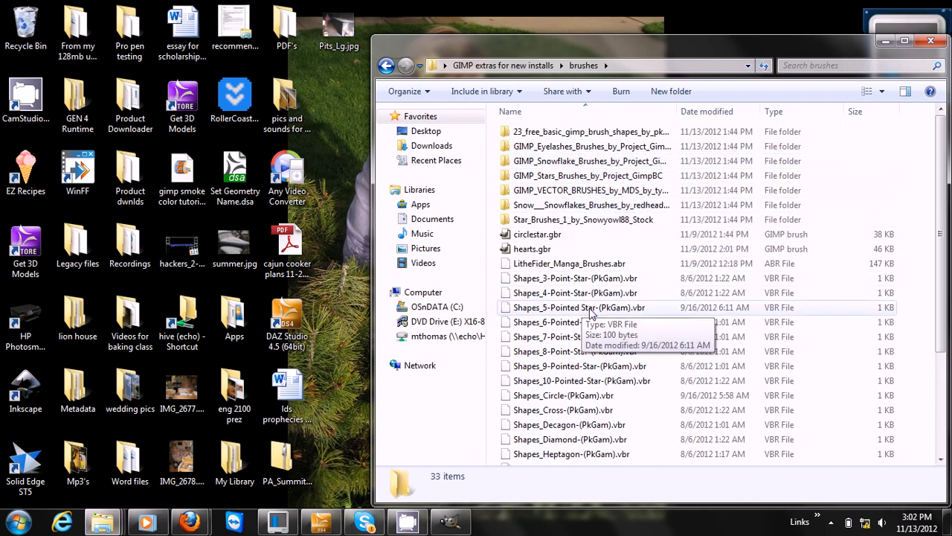
pyautogui.click(932, 45)
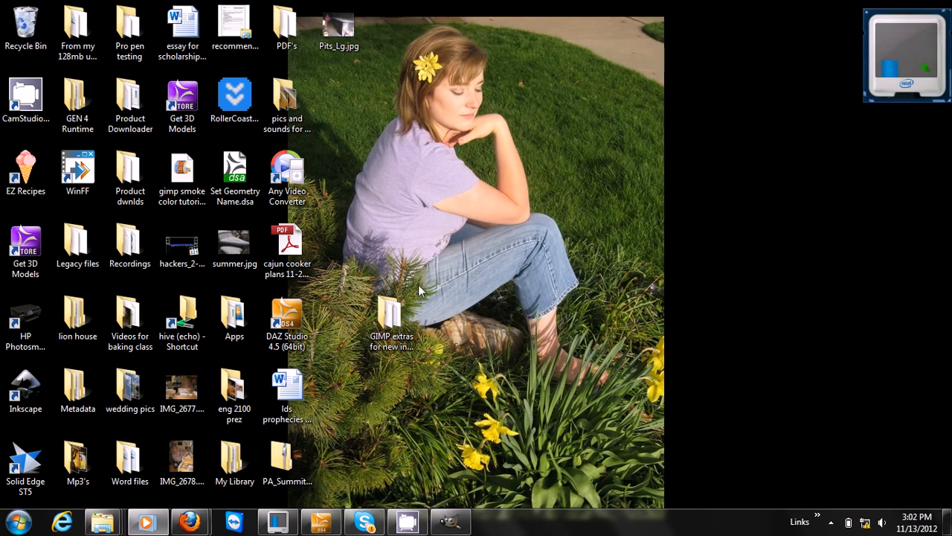
# Open the text file of file paths for scripts, brushes and plugins in the GIMP extras for new installs folder.
pyautogui.doubleClick(373, 318)
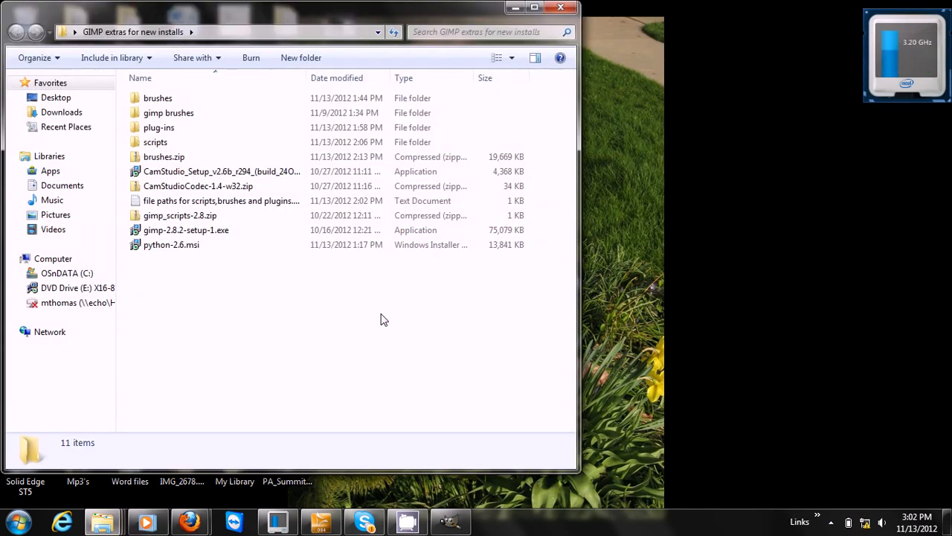
pyautogui.moveTo(296, 16); pyautogui.dragTo(442, 50)
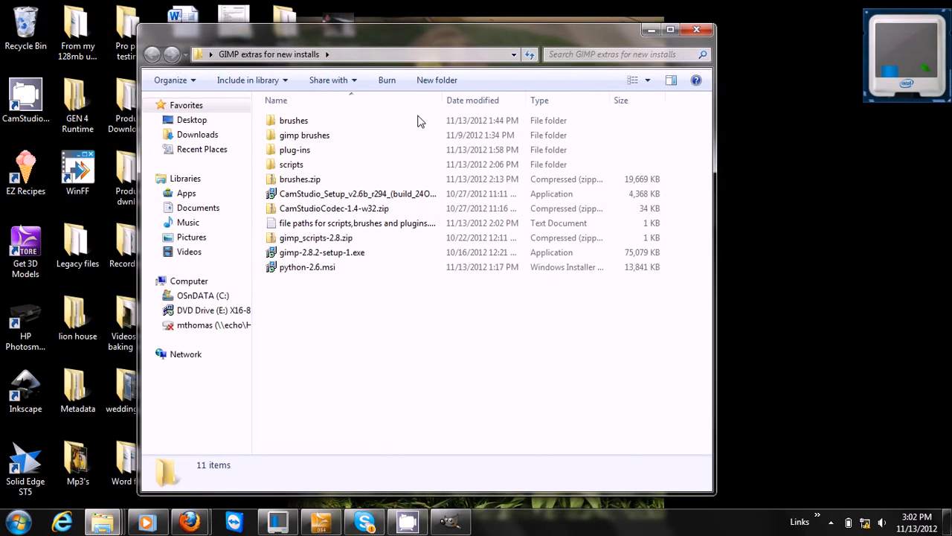
pyautogui.doubleClick(372, 224)
pyautogui.moveTo(374, 154); pyautogui.dragTo(361, 73)
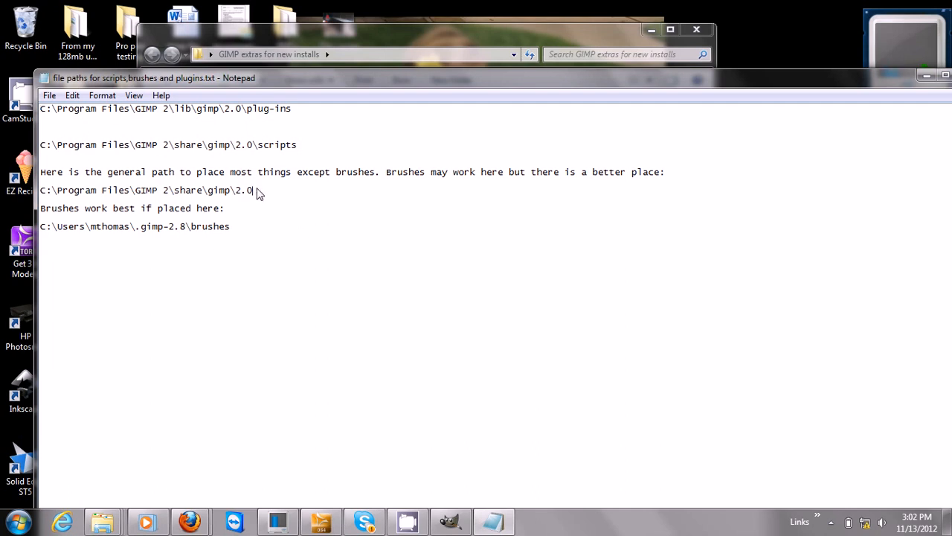
# Try appending brushes to the general share\gimp\2.0 path in the text file and delete it again.
pyautogui.write('brushes')
pyautogui.press('BackSpace')
pyautogui.press('BackSpace')
pyautogui.press('BackSpace')
pyautogui.press('BackSpace')
pyautogui.press('BackSpace')
pyautogui.press('BackSpace')
pyautogui.press('BackSpace')
pyautogui.press('BackSpace')
# Review the recommended brushes path, close the text file and open the gimp brushes folder.
pyautogui.click(236, 228)
pyautogui.moveTo(809, 83); pyautogui.dragTo(731, 89)
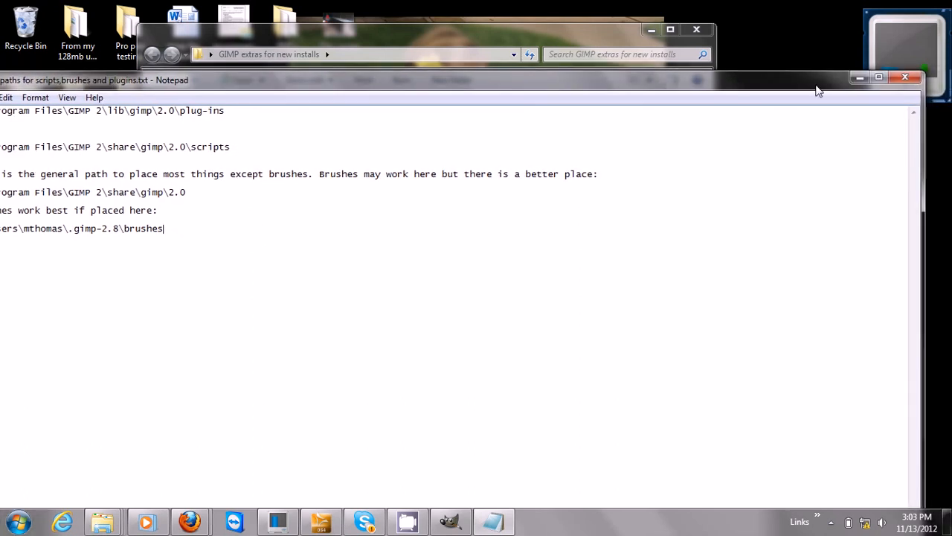
pyautogui.click(897, 85)
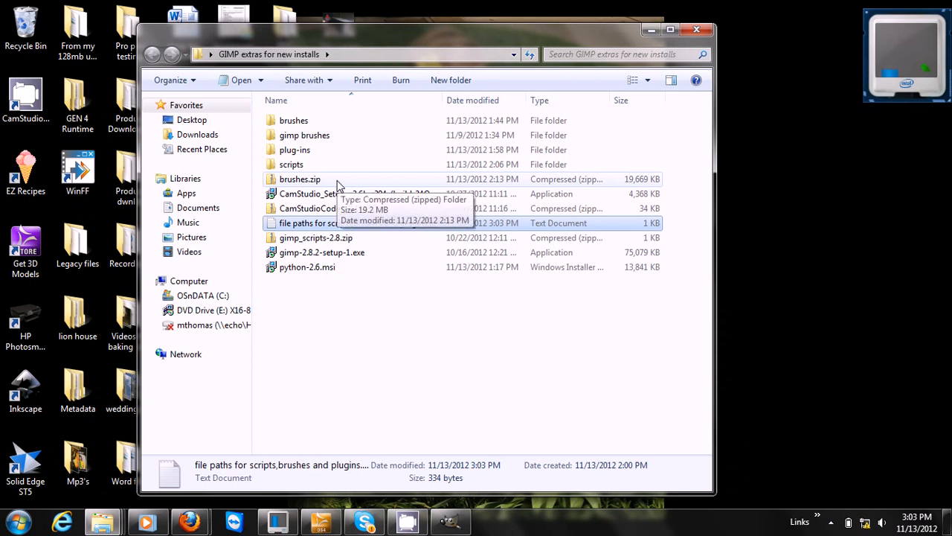
pyautogui.doubleClick(325, 139)
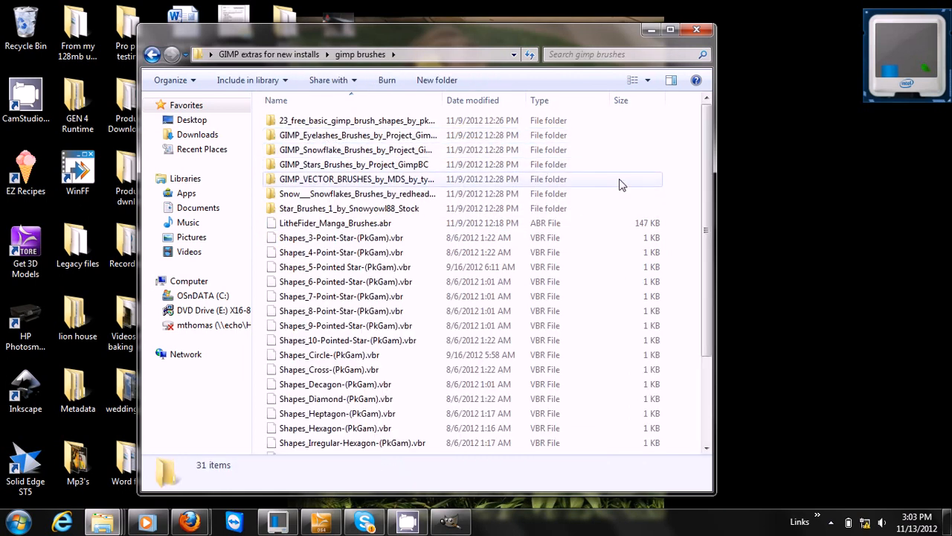
# Close the gimp brushes folder and switch back to the star image in GIMP.
pyautogui.moveTo(706, 190); pyautogui.dragTo(733, 163)
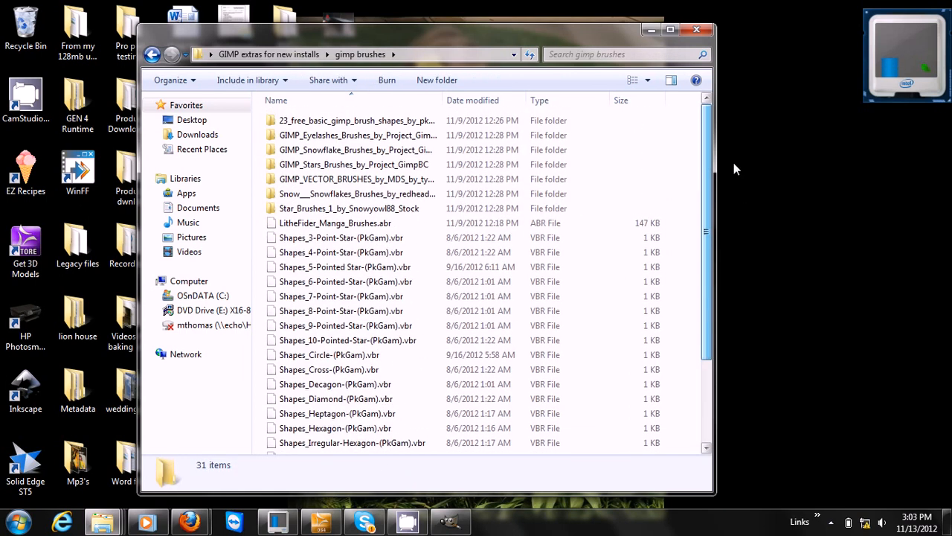
pyautogui.click(697, 31)
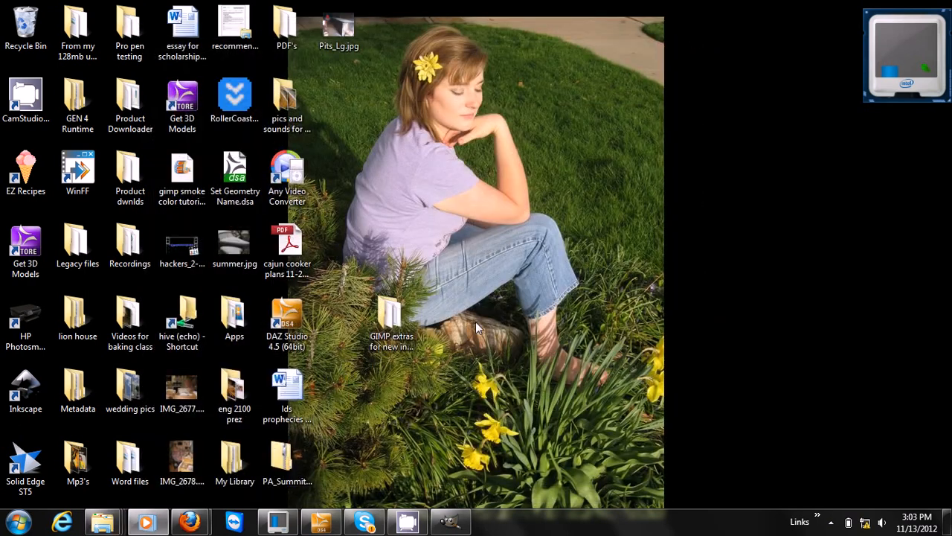
pyautogui.click(462, 519)
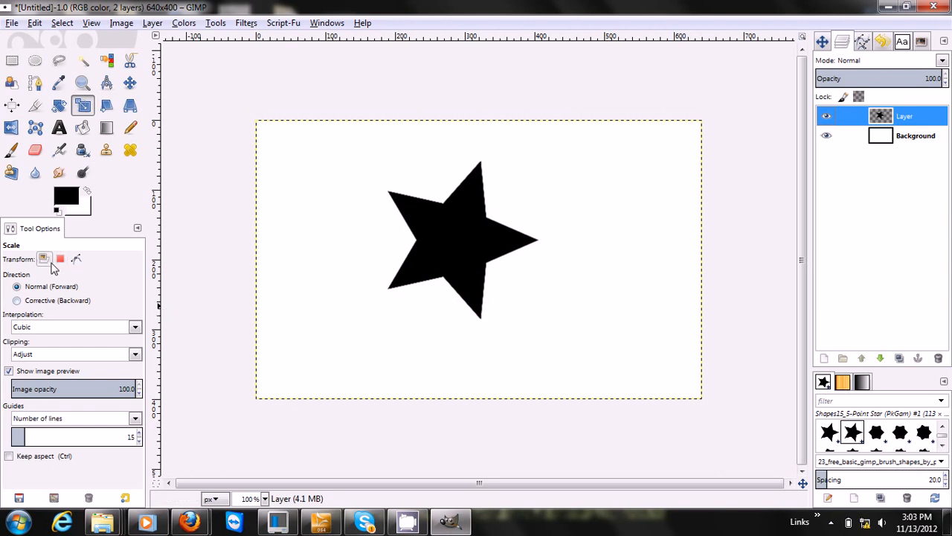
# Activate the Paintbrush and choose the Eyelashes_33 brush from the installed brushes.
pyautogui.click(11, 149)
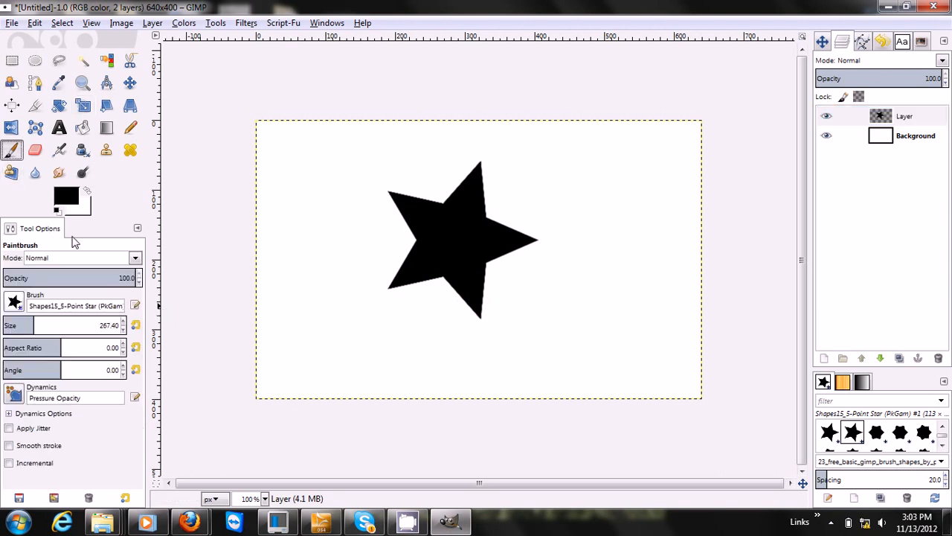
pyautogui.click(13, 304)
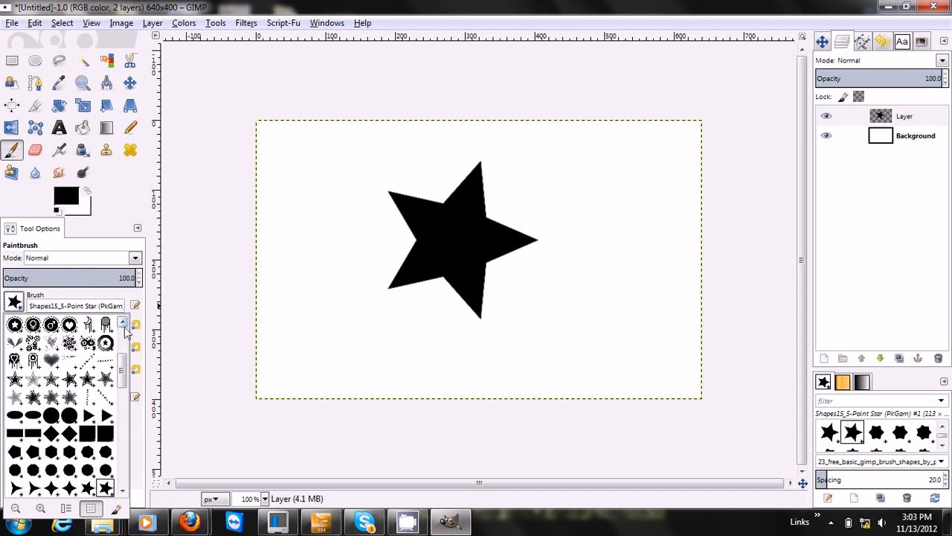
pyautogui.moveTo(125, 370)
pyautogui.mouseDown()
pyautogui.moveTo(117, 444)
pyautogui.moveTo(125, 443)
pyautogui.moveTo(125, 394)
pyautogui.moveTo(125, 463)
pyautogui.moveTo(123, 348)
pyautogui.mouseUp()
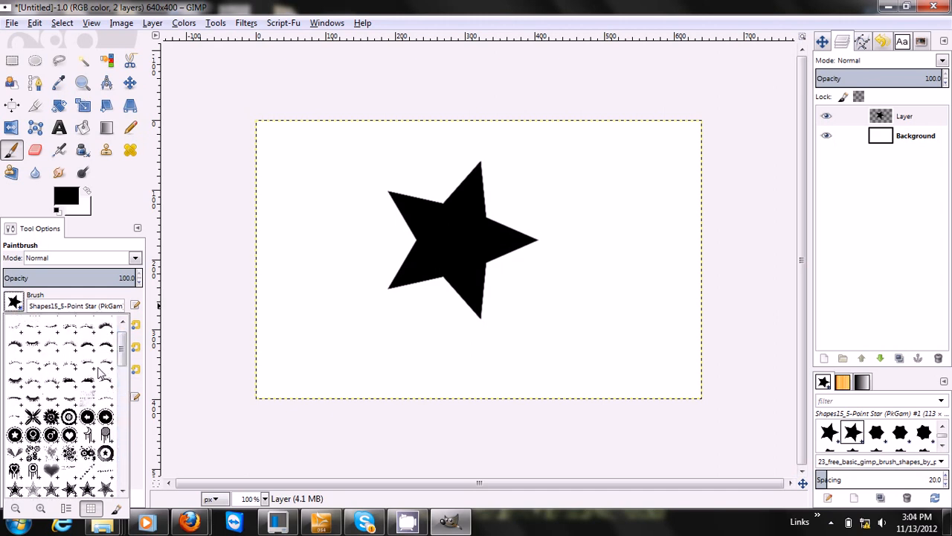
pyautogui.click(87, 392)
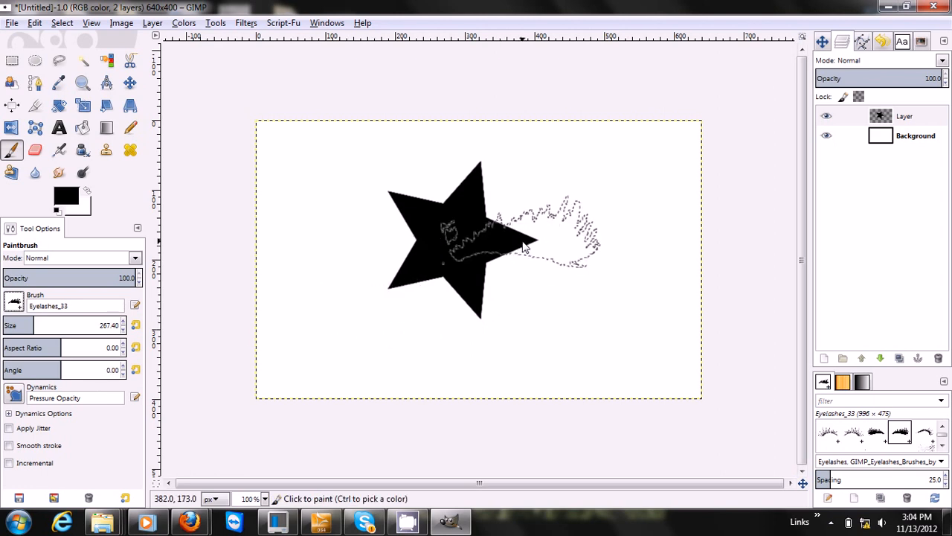
# Try stamping eyelashes at three places around the black star and undo all the stamps.
pyautogui.click(572, 198)
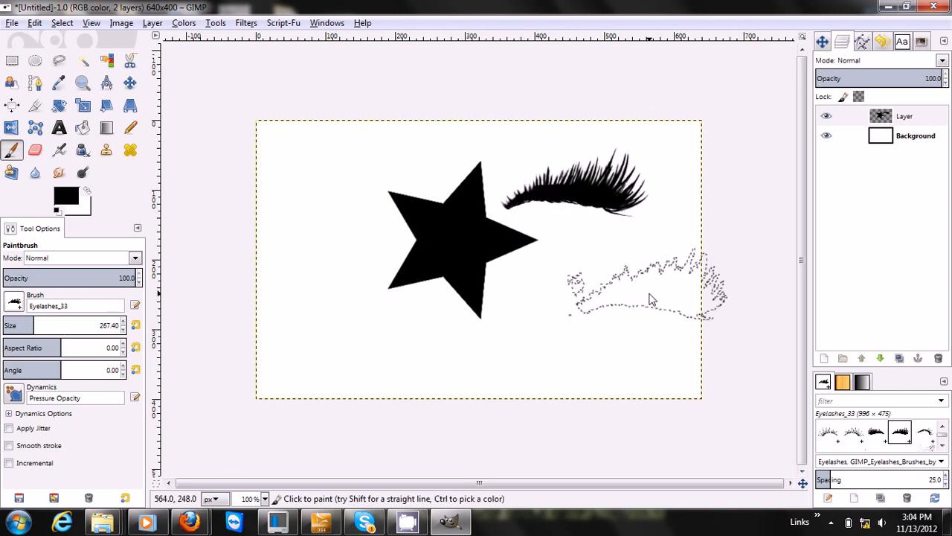
pyautogui.click(603, 295)
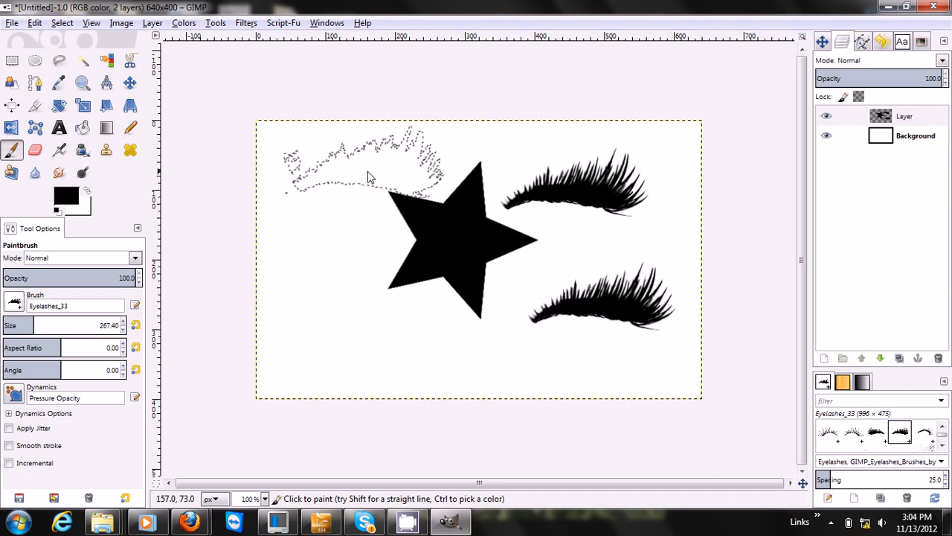
pyautogui.click(388, 178)
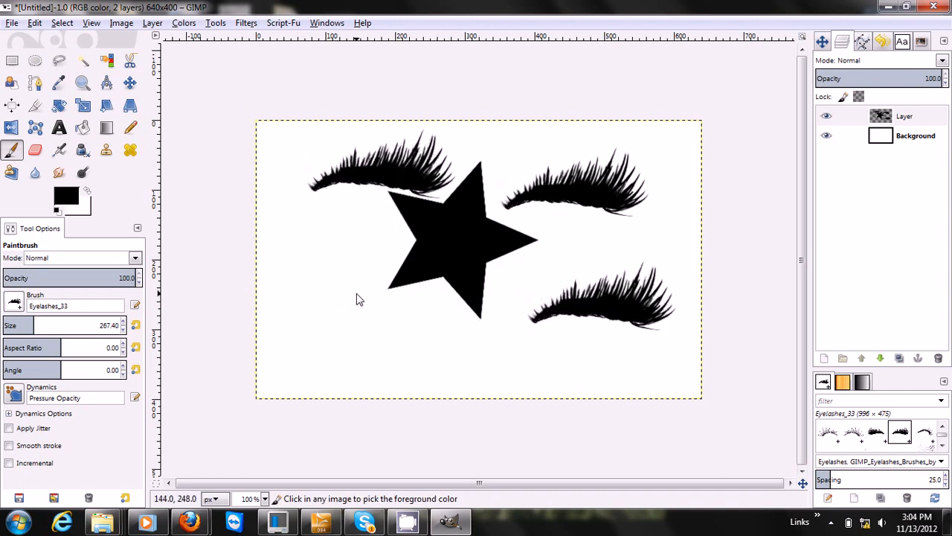
pyautogui.hotkey('ctrl', 'z')
pyautogui.hotkey('ctrl', 'z')
pyautogui.hotkey('ctrl', 'z')
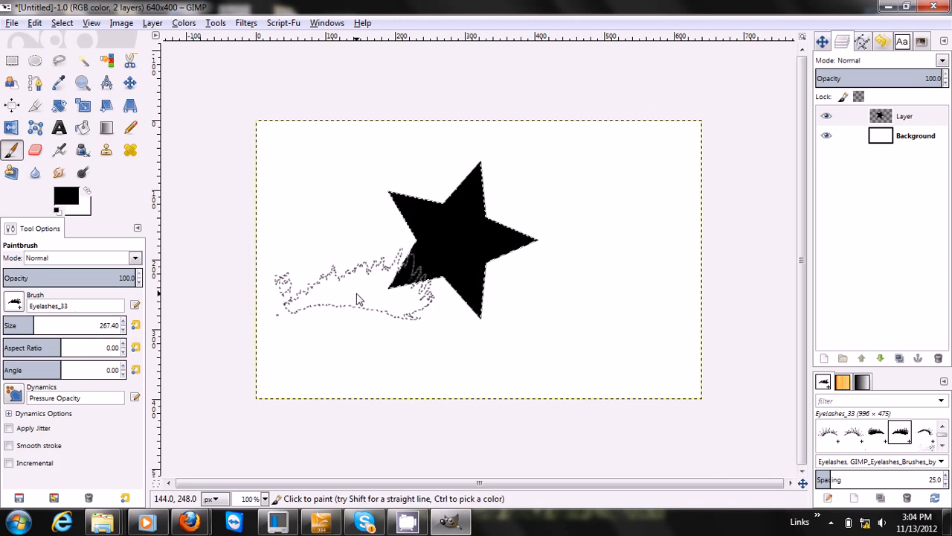
pyautogui.hotkey('ctrl', 'z')
# Open the recently used image eye.jpg.
pyautogui.click(12, 24)
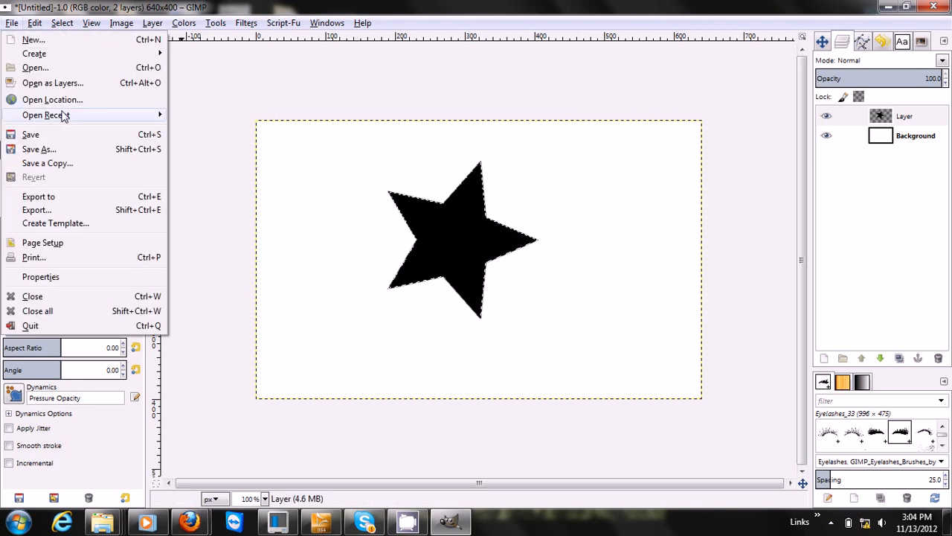
pyautogui.moveTo(67, 117)
pyautogui.click(197, 119)
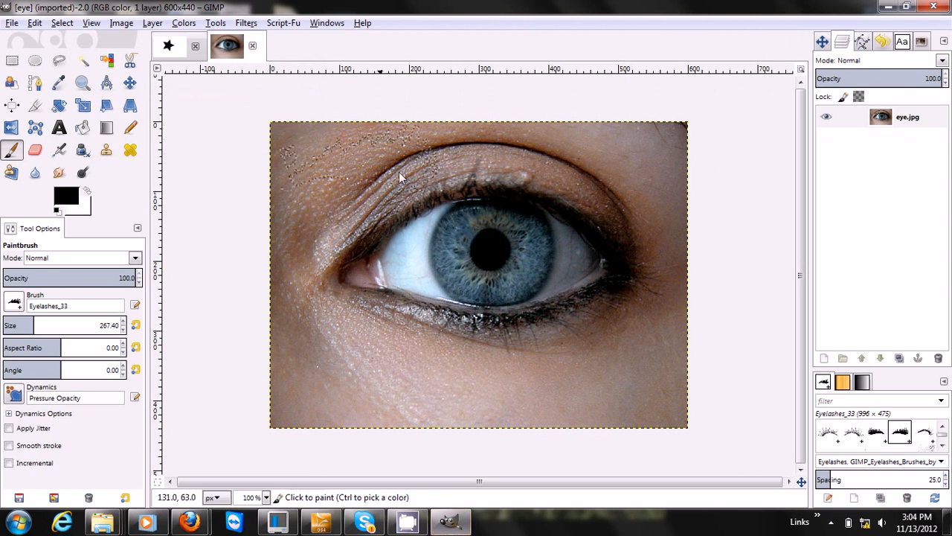
# Try an Eyelashes_33 stamp on the upper eyelid, enlarge the brush size to 452.93 and try again, undoing both stamps.
pyautogui.click(480, 186)
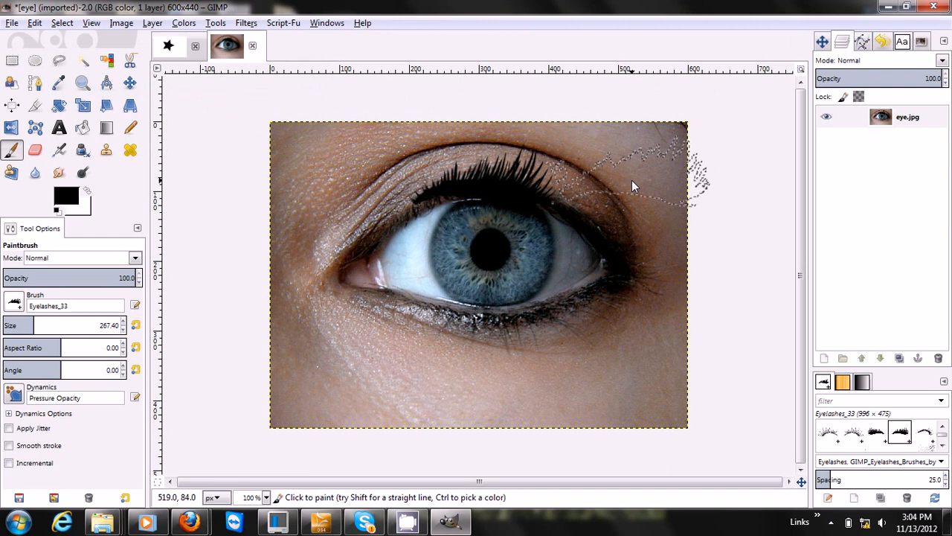
pyautogui.hotkey('ctrl', 'z')
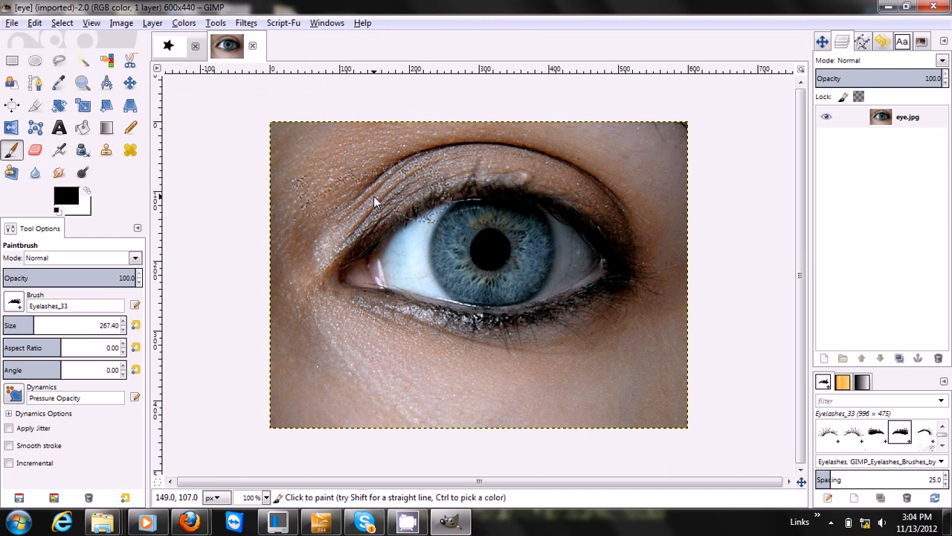
pyautogui.moveTo(33, 325); pyautogui.dragTo(72, 325)
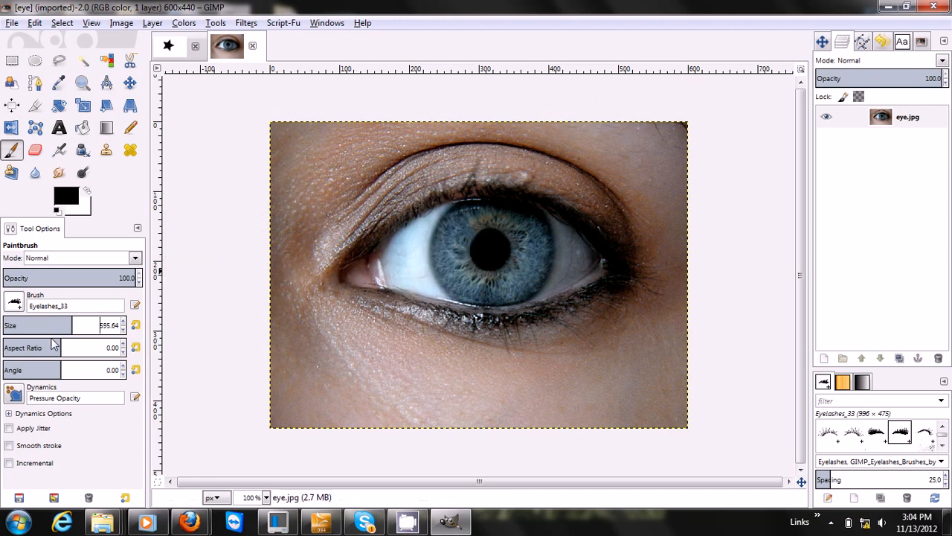
pyautogui.click(54, 327)
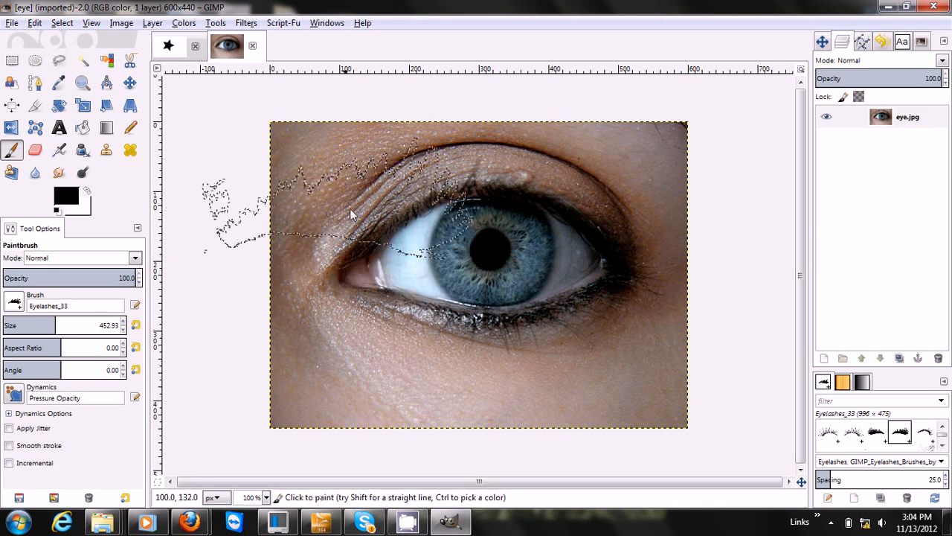
pyautogui.click(487, 188)
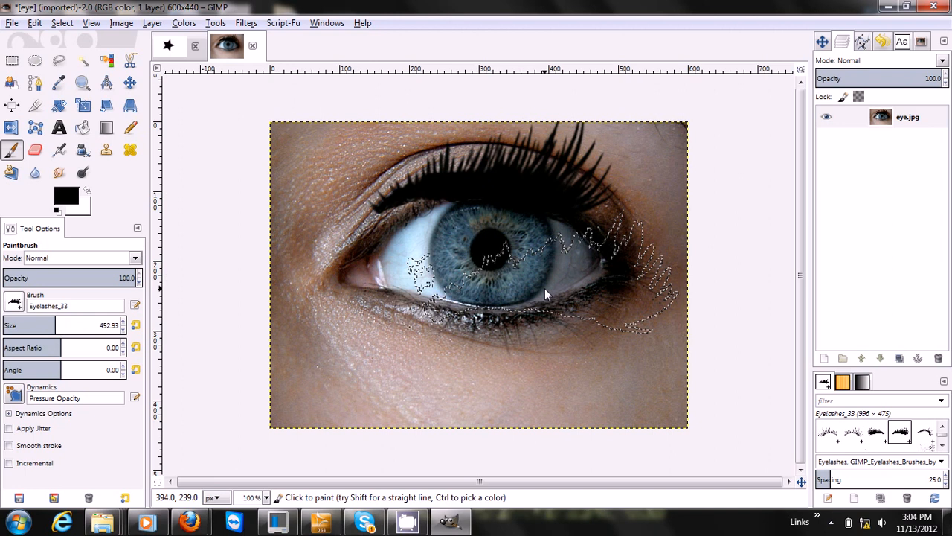
pyautogui.hotkey('ctrl', 'z')
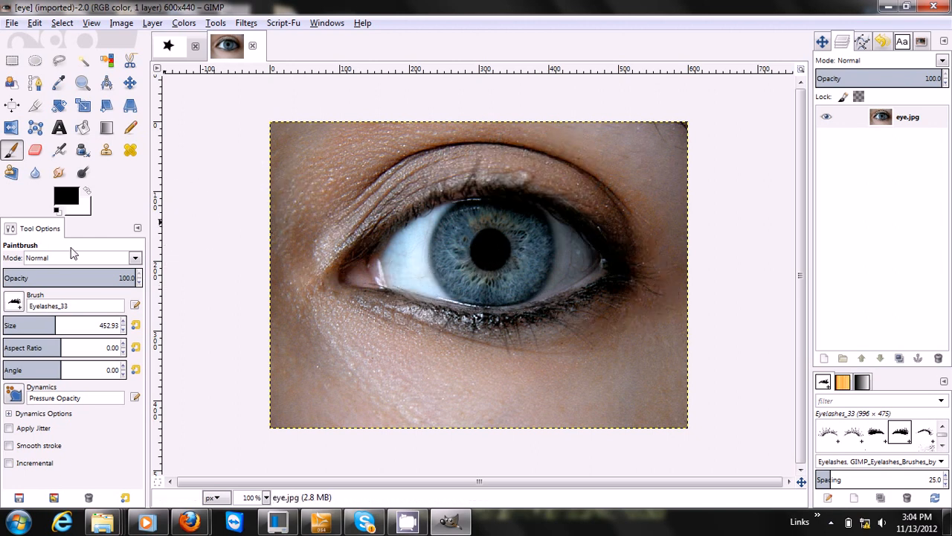
# Choose the Eyelashes_19 brush and try it at four positions along the upper eyelid, undoing each stamp.
pyautogui.click(14, 301)
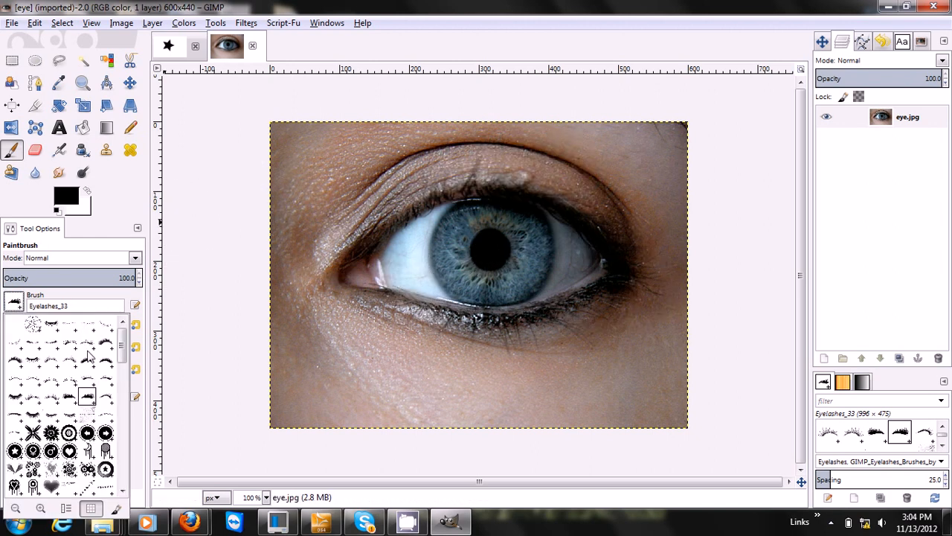
pyautogui.click(18, 365)
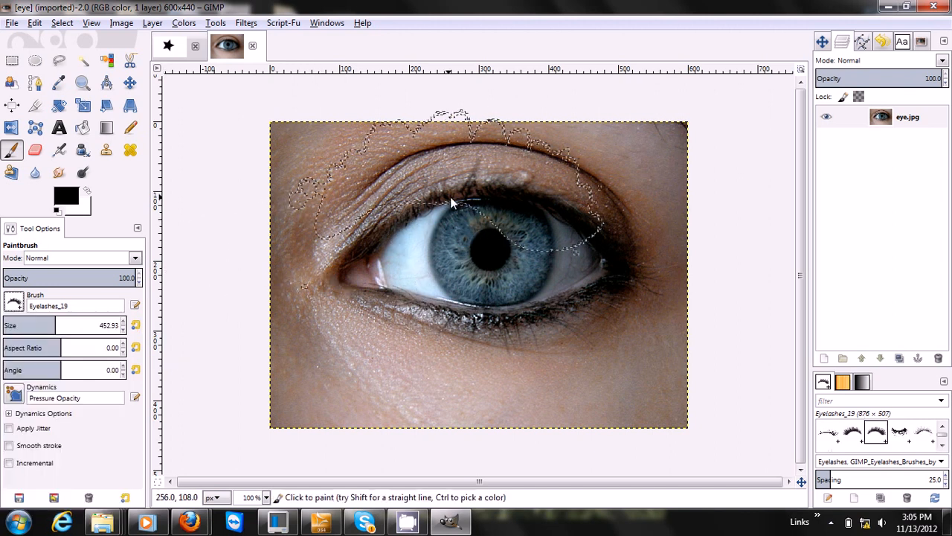
pyautogui.click(489, 195)
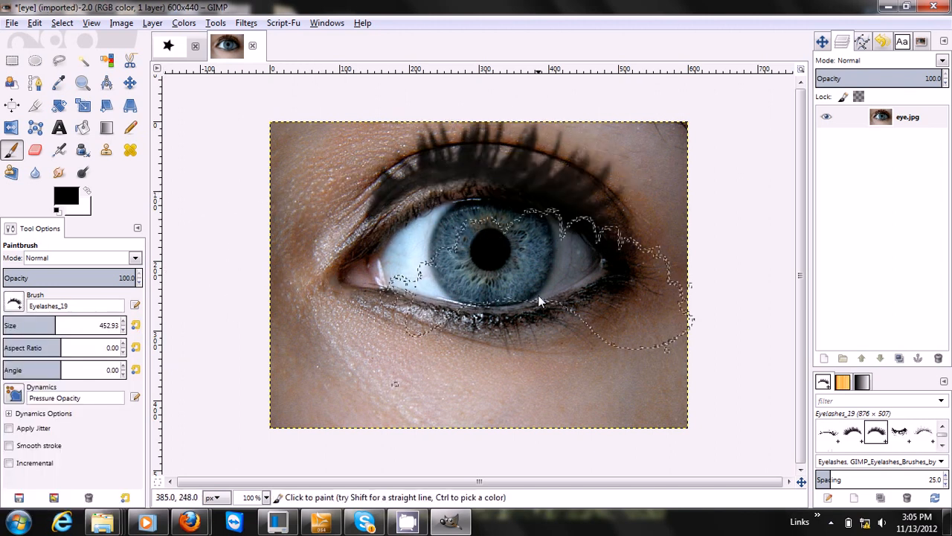
pyautogui.hotkey('ctrl', 'z')
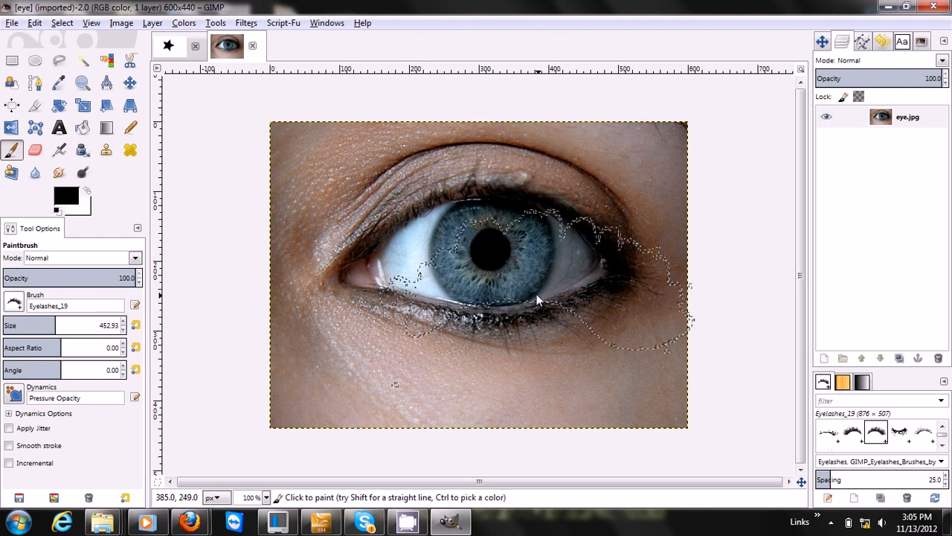
pyautogui.click(499, 229)
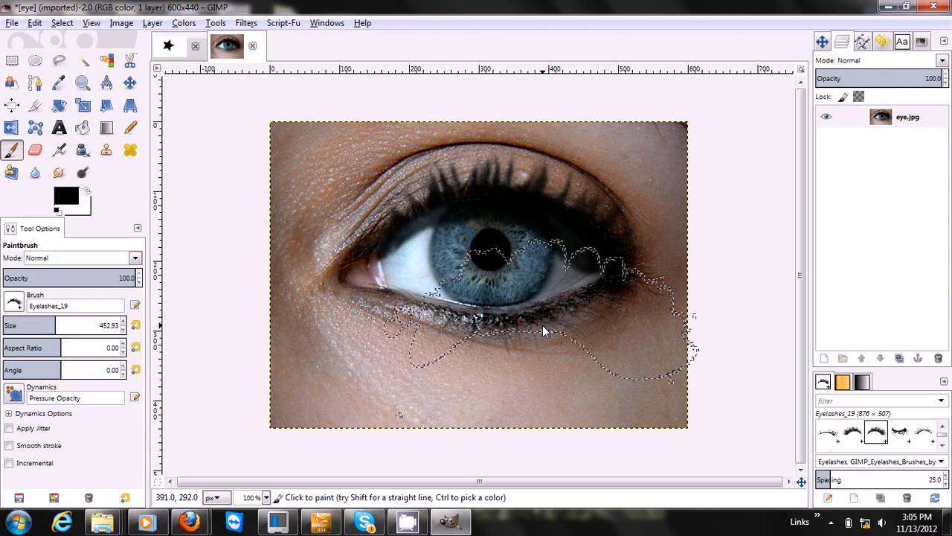
pyautogui.hotkey('ctrl', 'z')
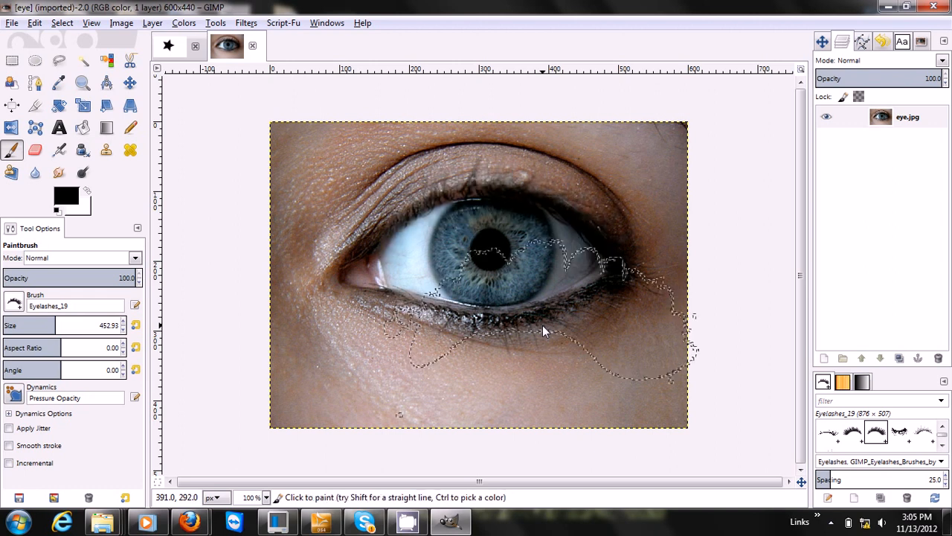
pyautogui.click(503, 192)
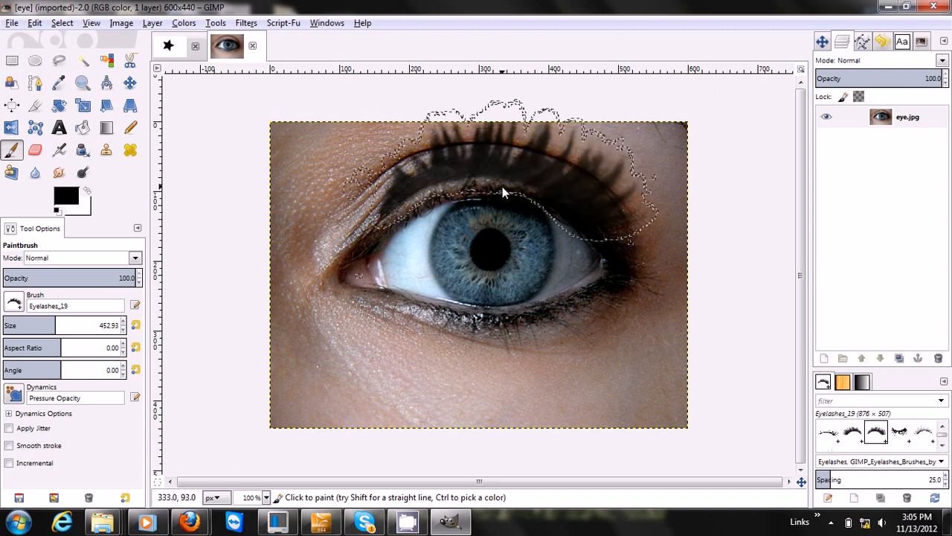
pyautogui.hotkey('ctrl', 'z')
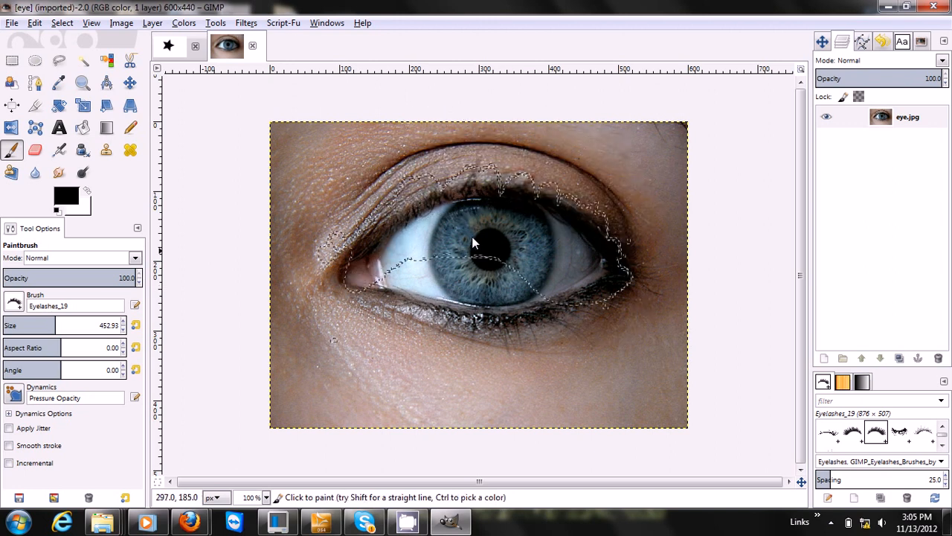
pyautogui.click(489, 201)
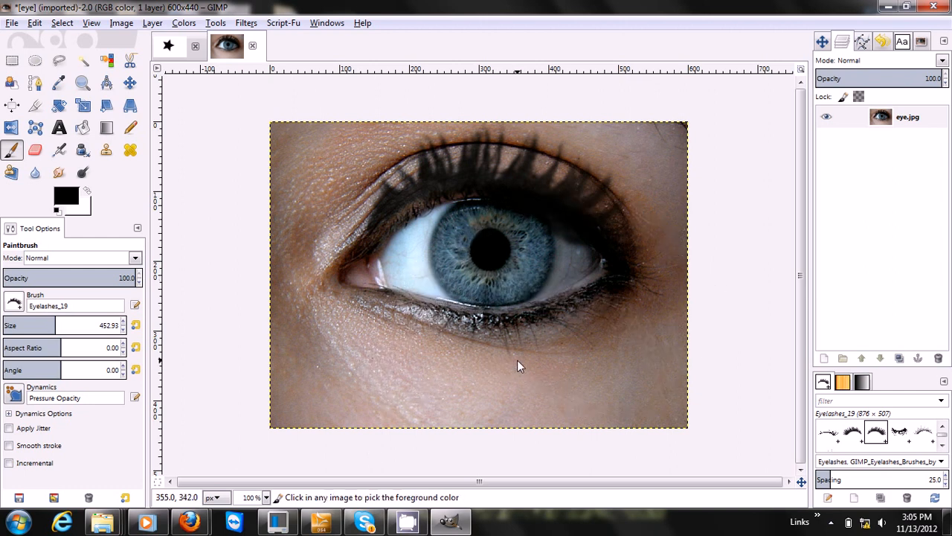
pyautogui.hotkey('ctrl', 'z')
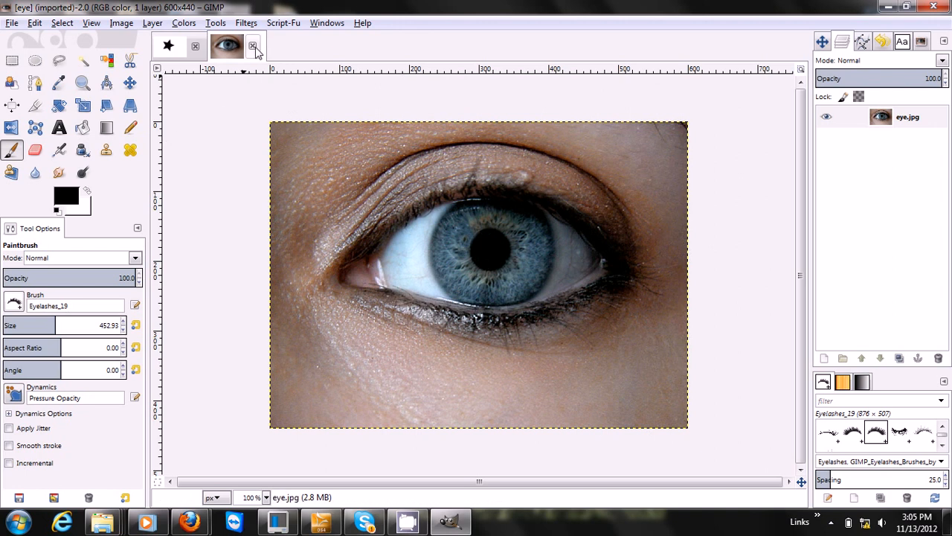
# Return to the star image and open the Gfig render filter.
pyautogui.click(168, 46)
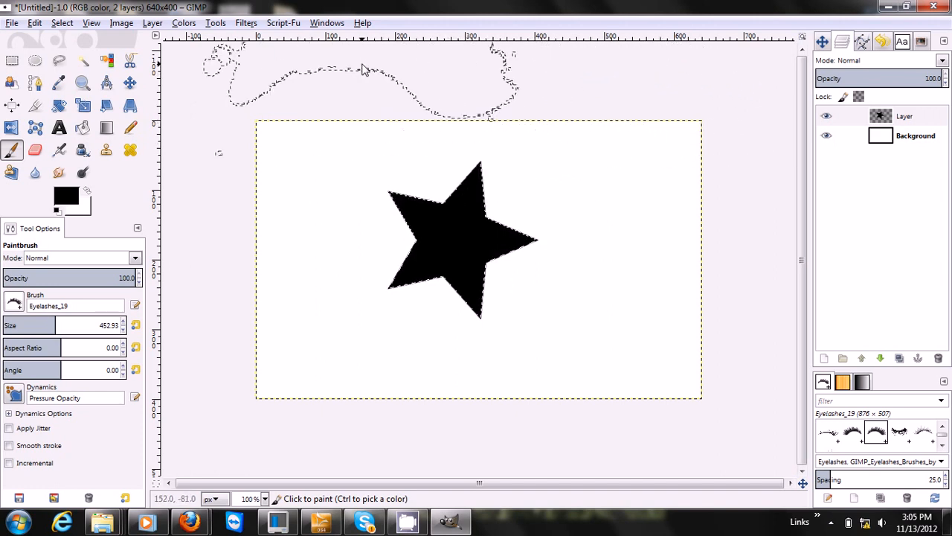
pyautogui.click(217, 25)
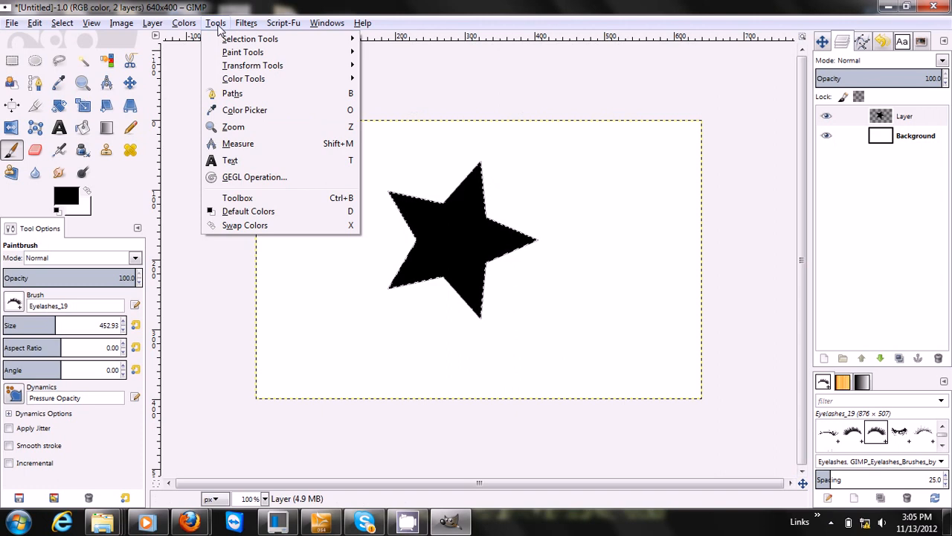
pyautogui.moveTo(246, 23)
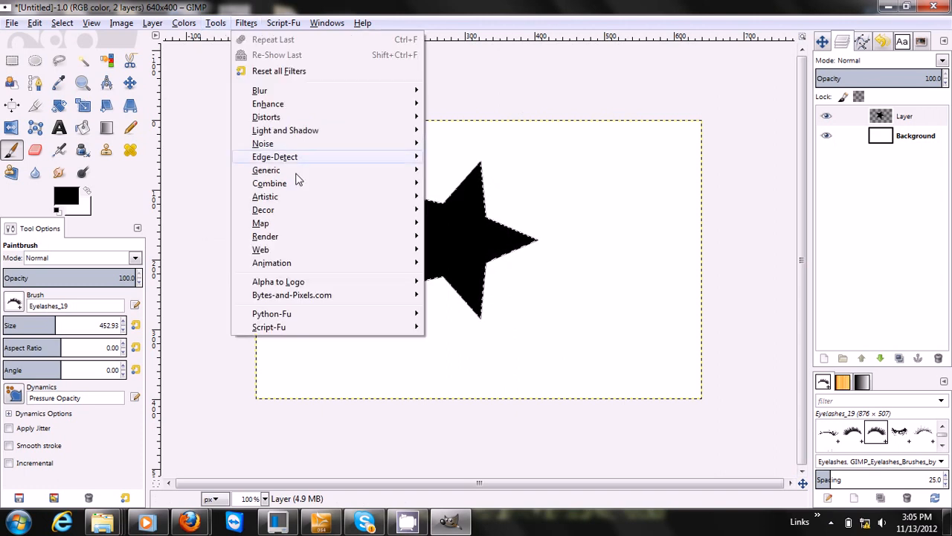
pyautogui.moveTo(288, 236)
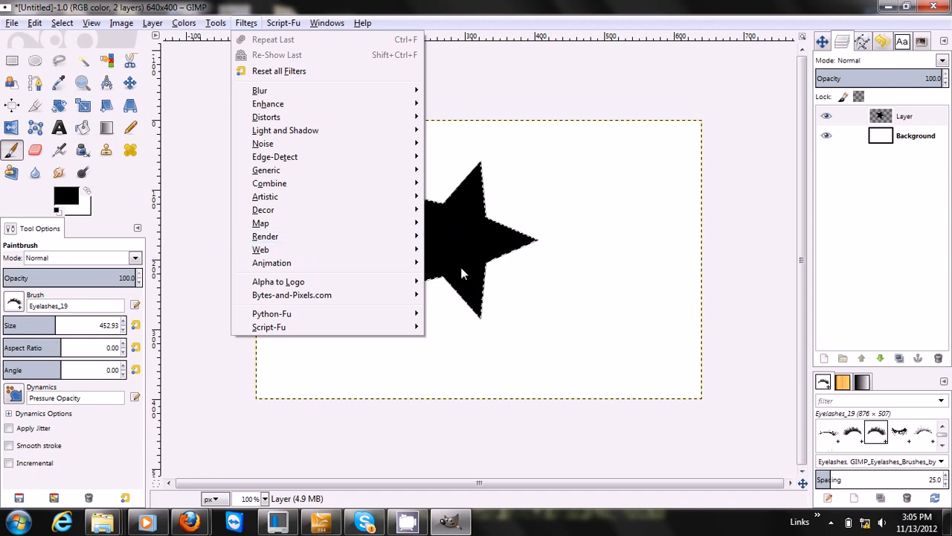
pyautogui.moveTo(406, 238)
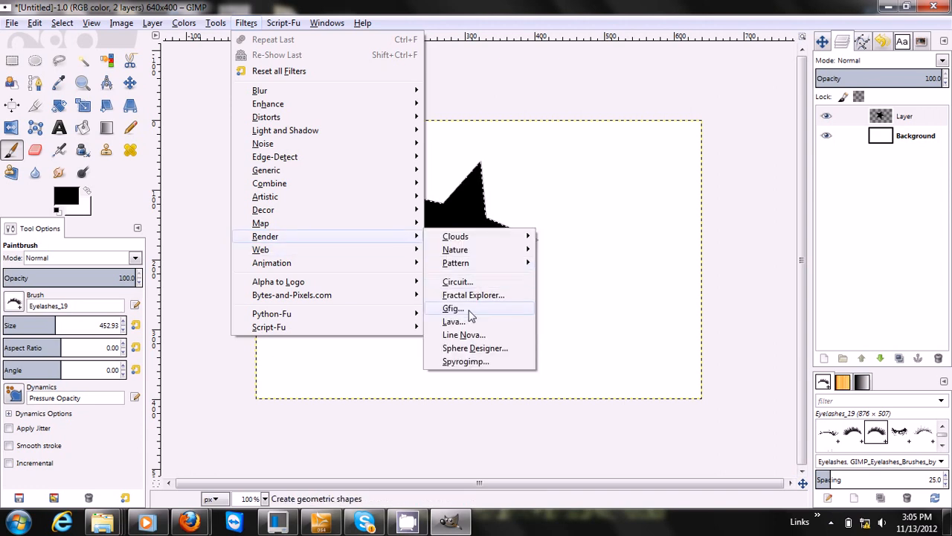
pyautogui.click(468, 311)
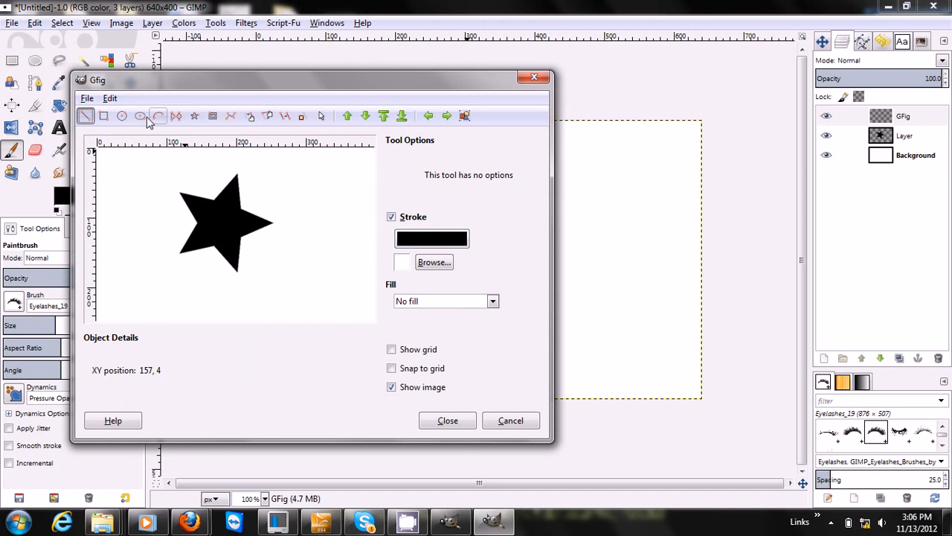
# Try drawing a circle beside the star in the Gfig preview.
pyautogui.click(122, 116)
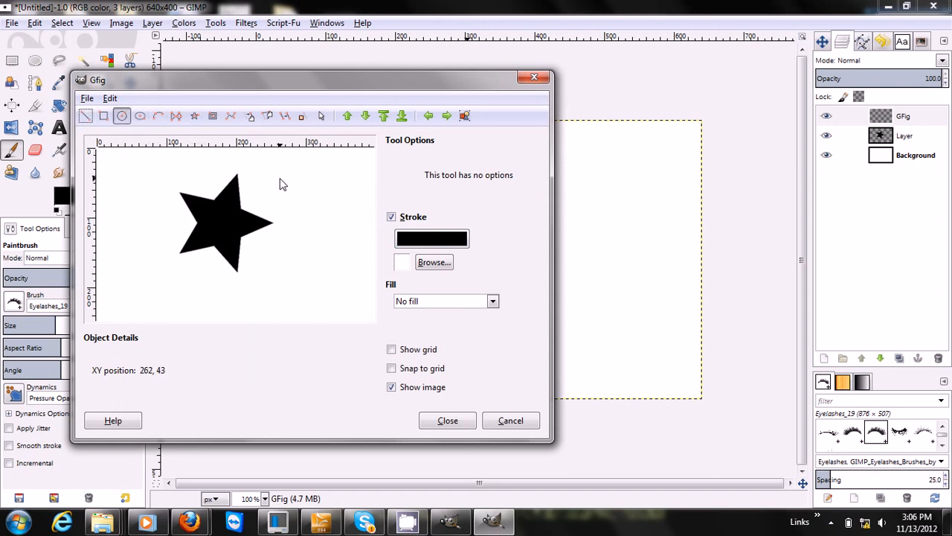
pyautogui.moveTo(280, 178); pyautogui.dragTo(322, 222)
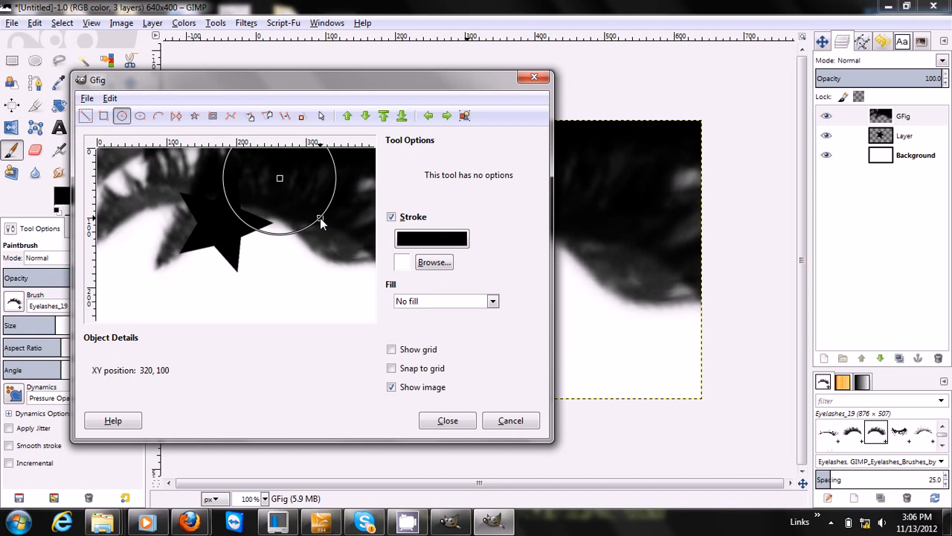
pyautogui.moveTo(321, 222); pyautogui.dragTo(311, 216)
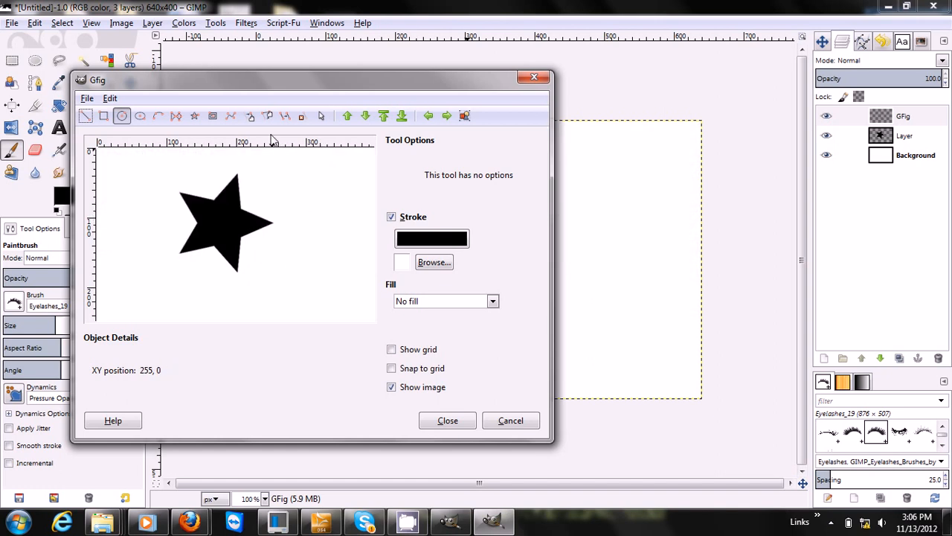
# Try drawing a 3-sided Gfig star beside the black star and cancel the filter.
pyautogui.click(194, 115)
pyautogui.moveTo(289, 198); pyautogui.dragTo(306, 211)
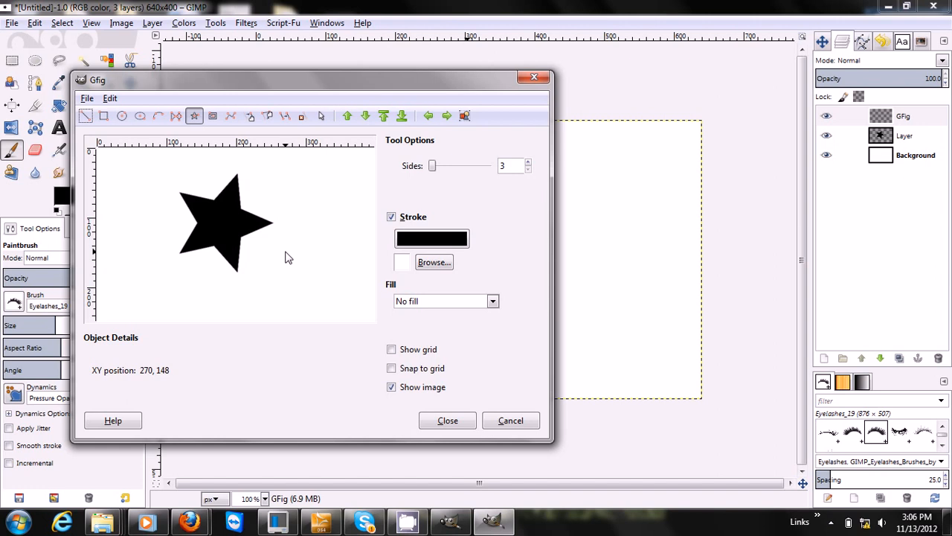
pyautogui.click(511, 420)
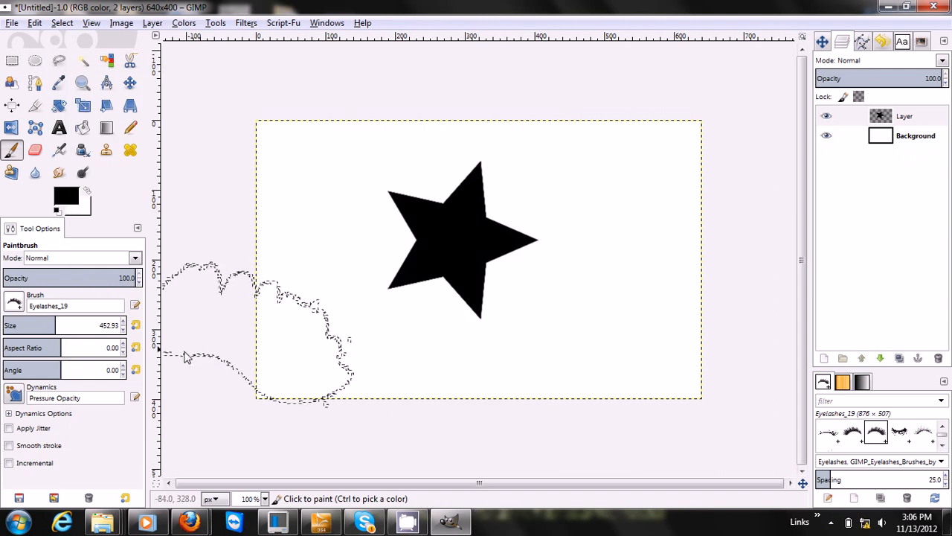
# Choose the Circle Star brush, try a stamp on each side of the black star and undo both stamps.
pyautogui.click(15, 302)
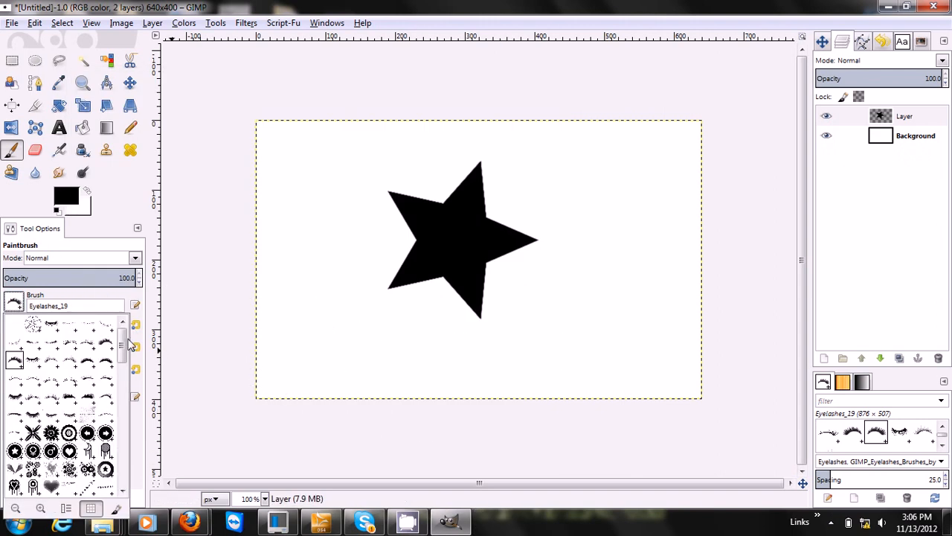
pyautogui.doubleClick(33, 326)
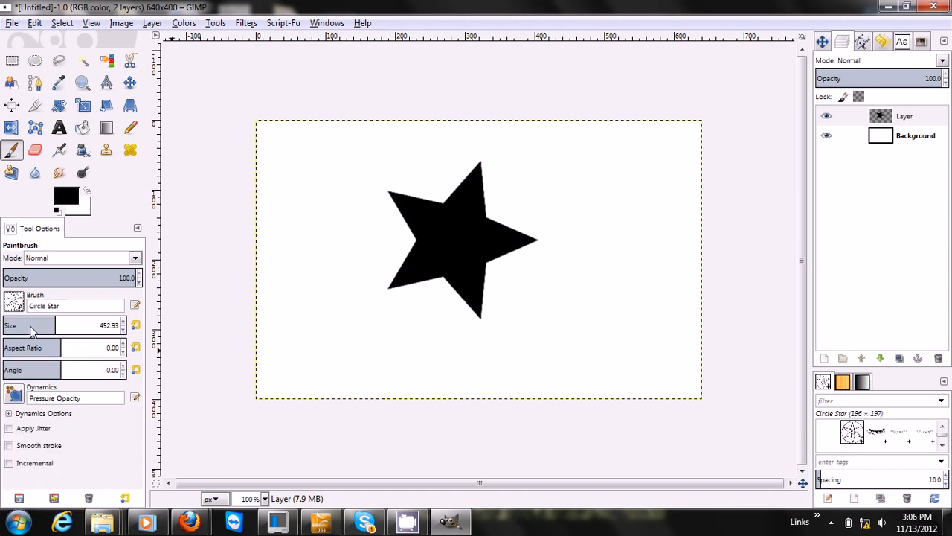
pyautogui.click(325, 240)
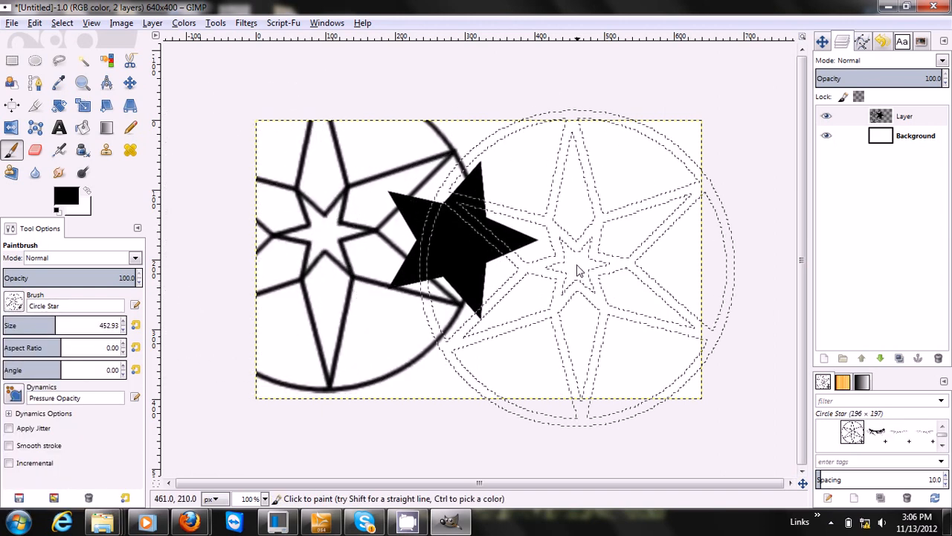
pyautogui.click(578, 266)
pyautogui.hotkey('ctrl', 'z')
pyautogui.hotkey('ctrl', 'z')
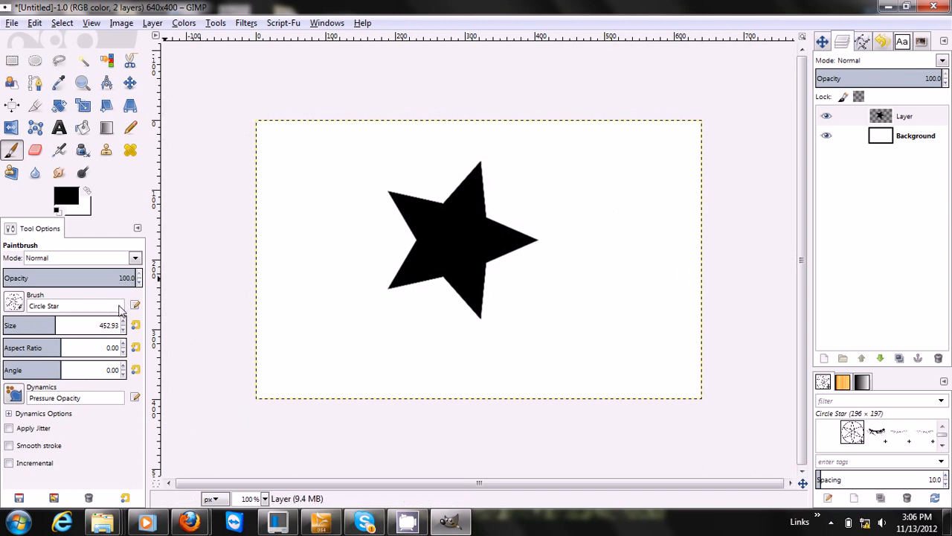
# Choose the Hearts brush and set the foreground color to the saved blue 5980d7.
pyautogui.click(18, 301)
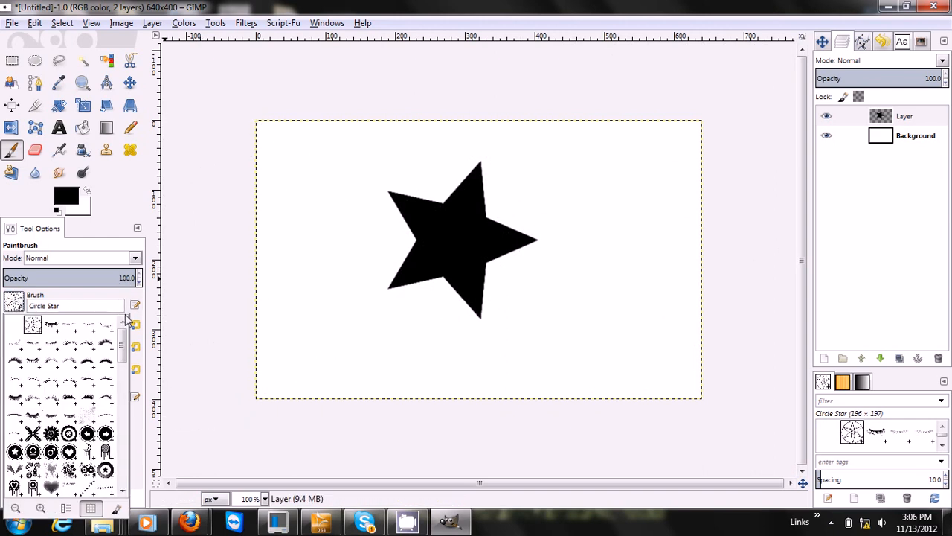
pyautogui.moveTo(124, 335); pyautogui.dragTo(125, 369)
pyautogui.click(53, 384)
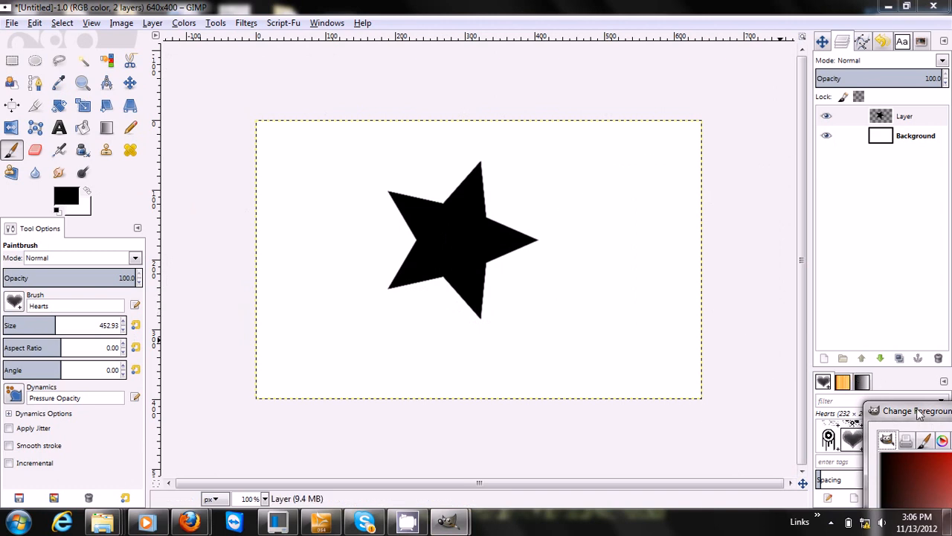
pyautogui.moveTo(919, 417); pyautogui.dragTo(436, 145)
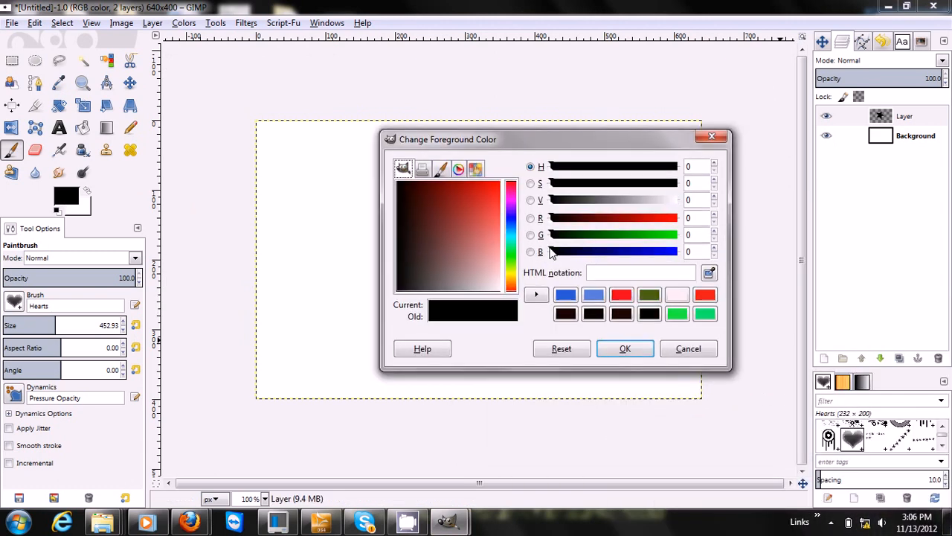
pyautogui.click(594, 295)
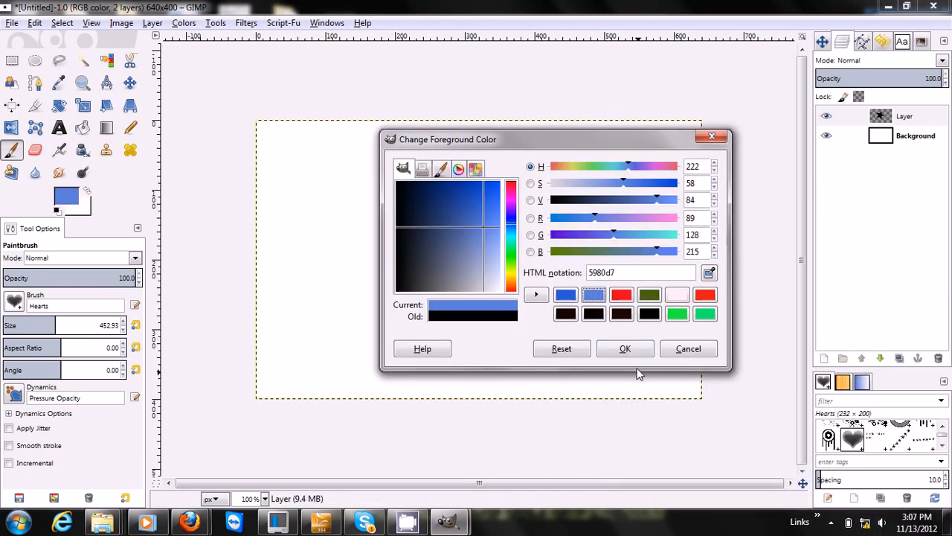
pyautogui.click(625, 349)
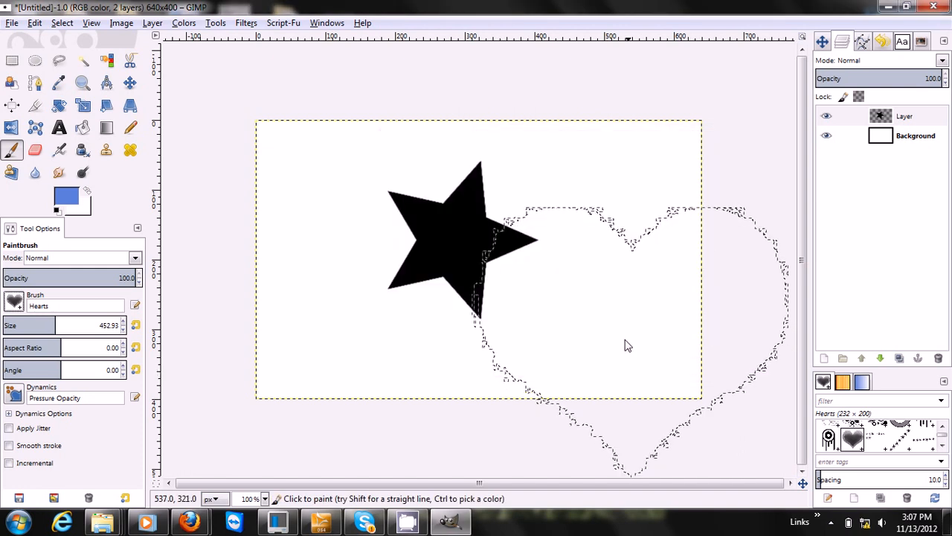
# Try three overlapping blue heart stamps across the star image and undo them all.
pyautogui.click(574, 253)
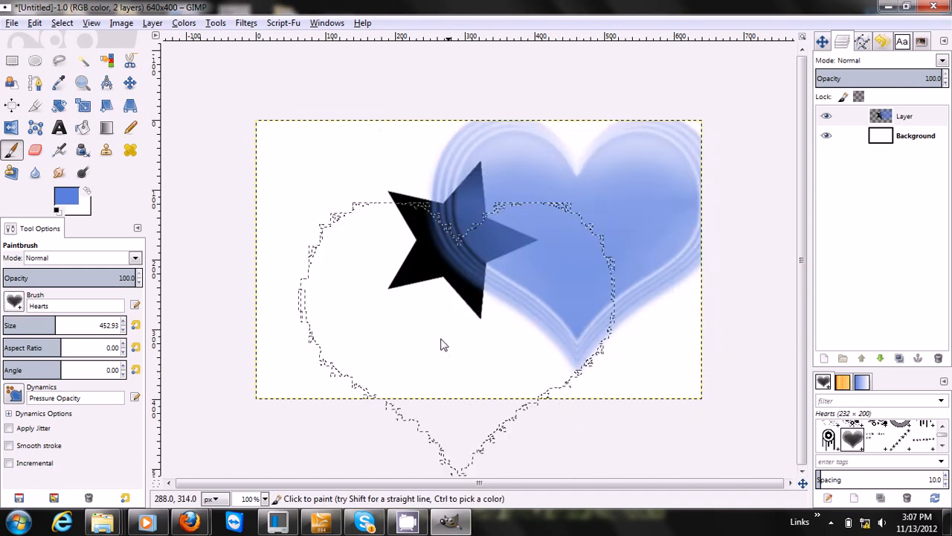
pyautogui.click(402, 283)
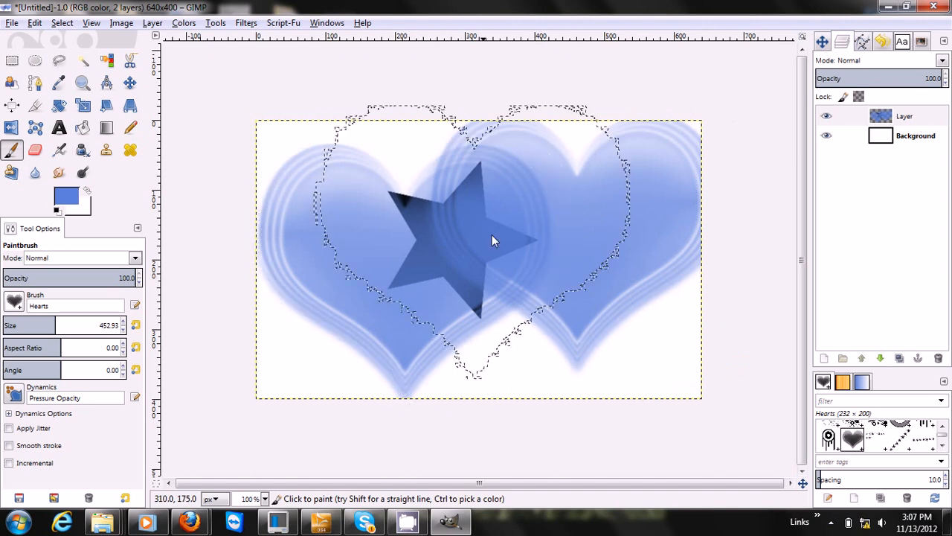
pyautogui.click(526, 270)
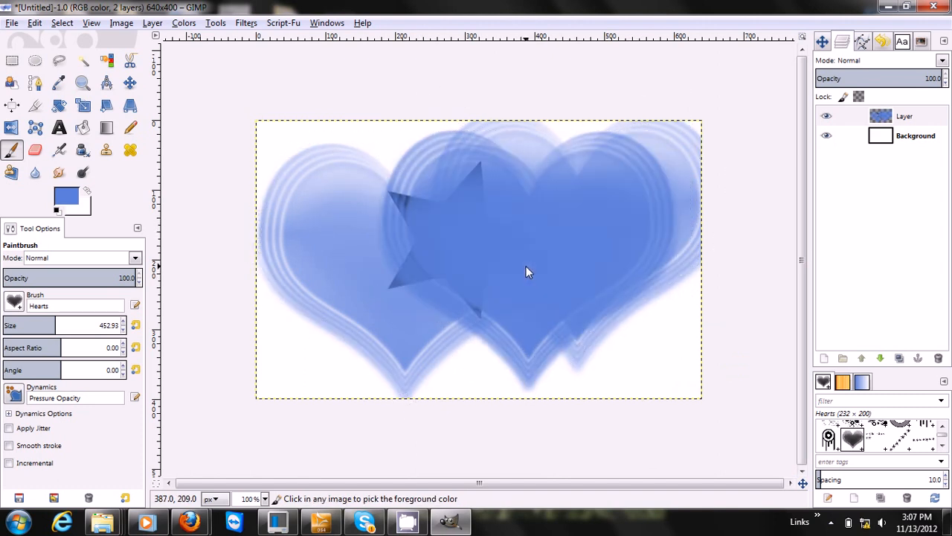
pyautogui.hotkey('ctrl', 'z')
pyautogui.hotkey('ctrl', 'z')
pyautogui.hotkey('ctrl', 'z')
pyautogui.hotkey('ctrl', 'z')
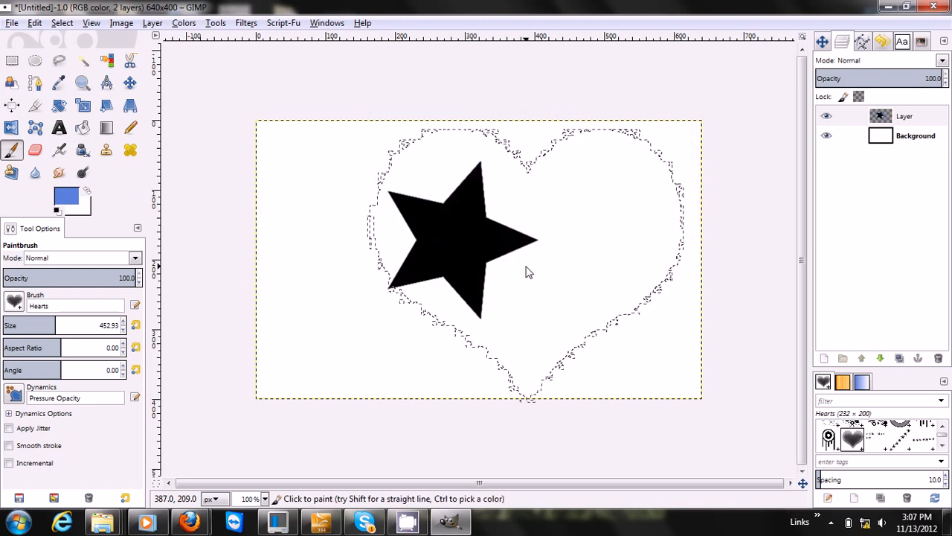
# Close the star image without saving and exit GIMP.
pyautogui.click(934, 6)
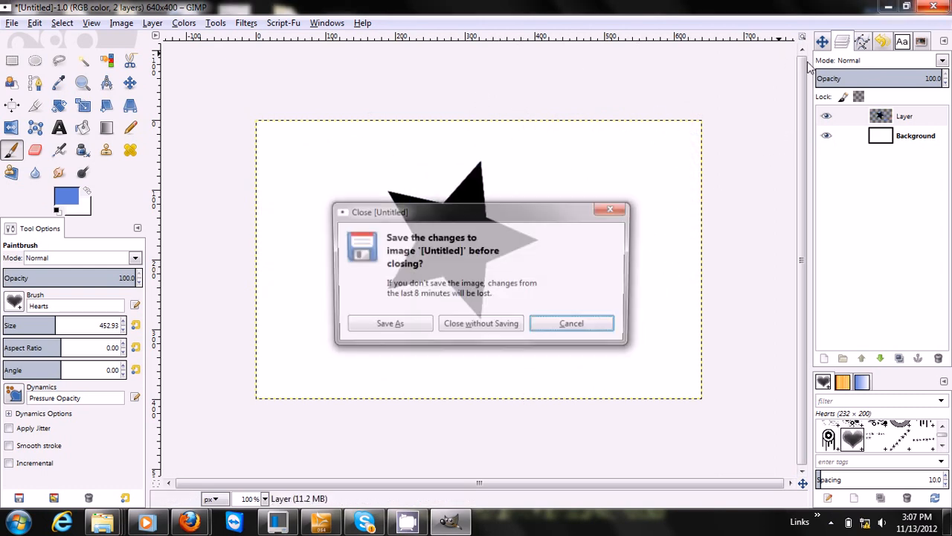
pyautogui.click(482, 326)
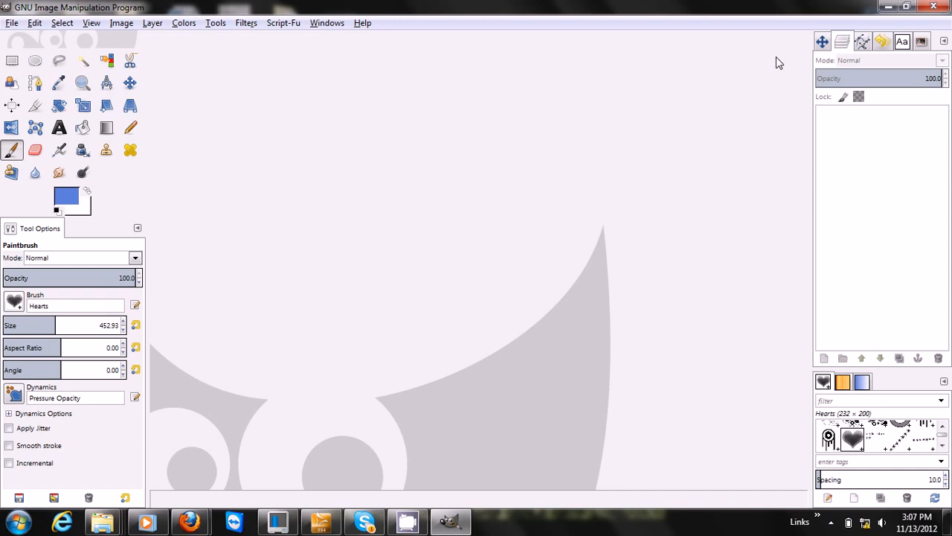
pyautogui.click(823, 42)
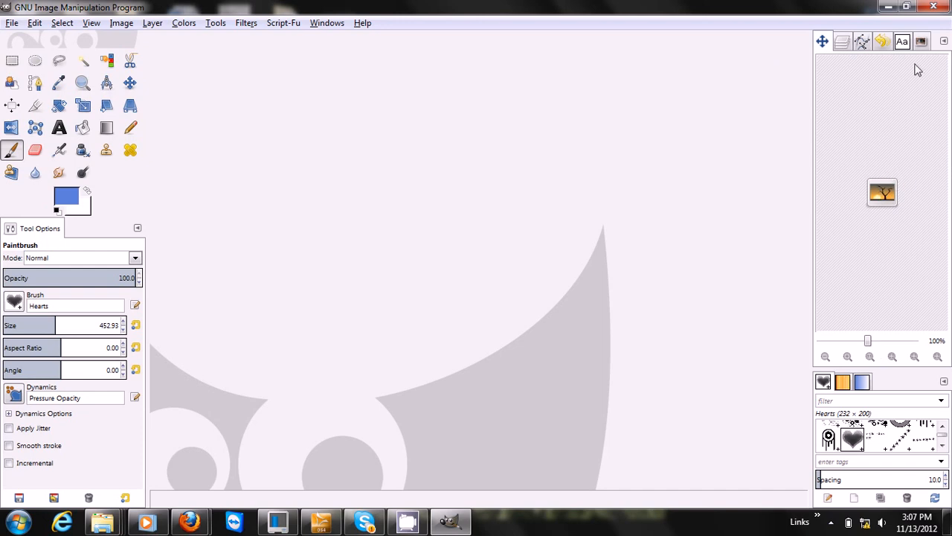
pyautogui.click(942, 6)
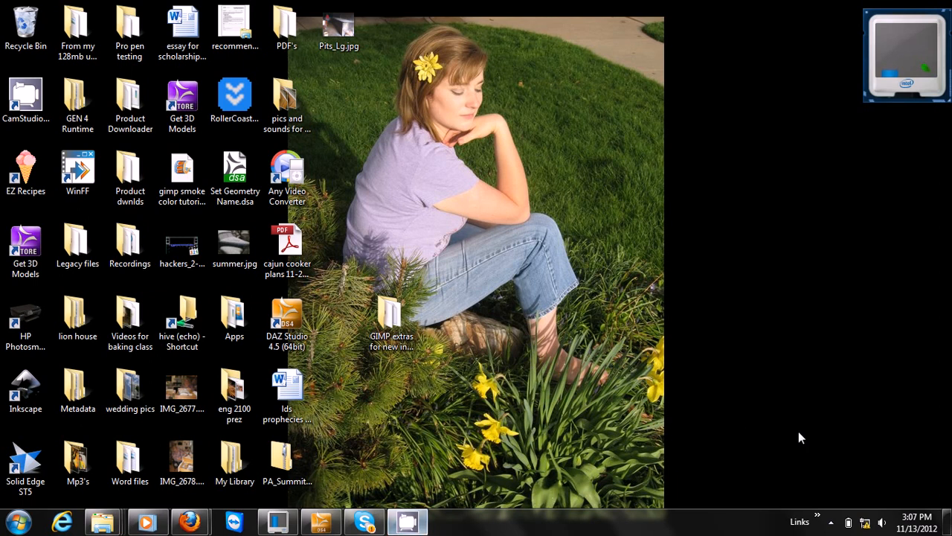
pyautogui.click(831, 522)
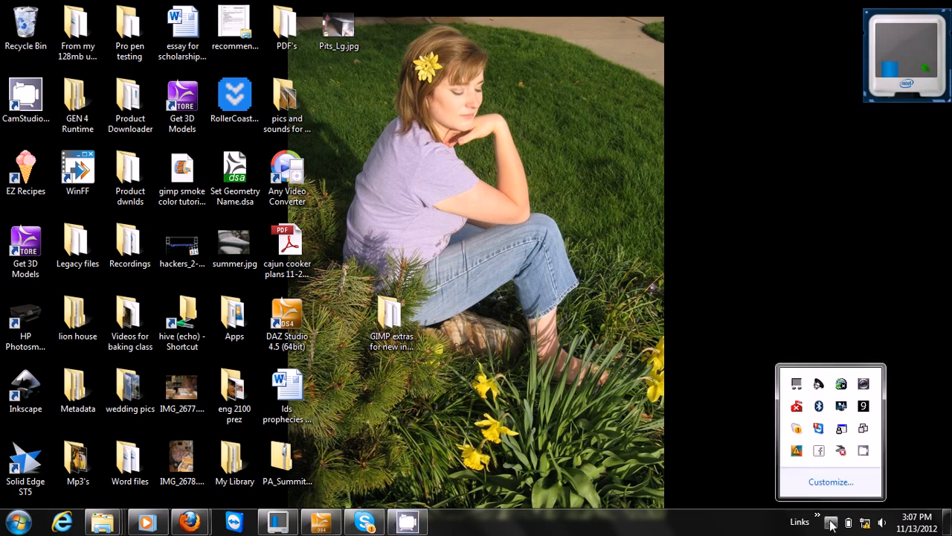
pyautogui.click(864, 451)
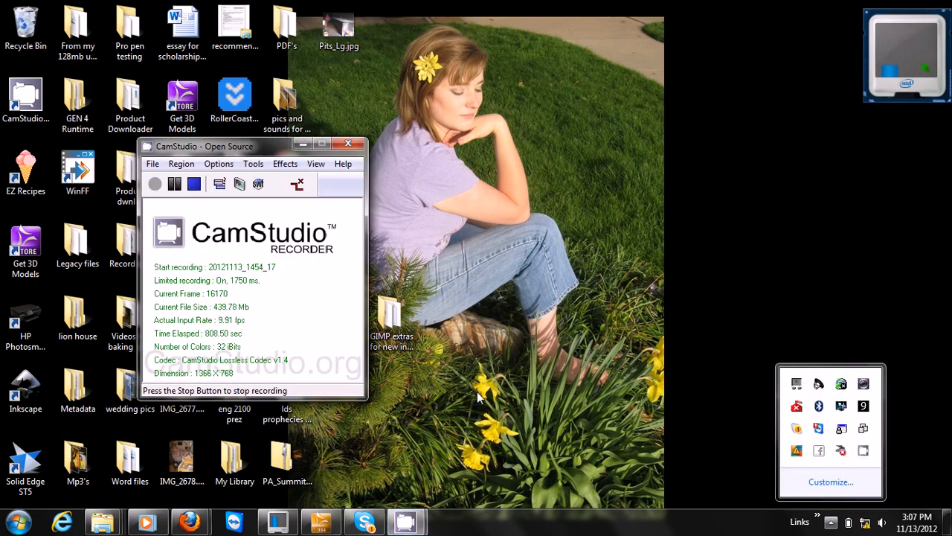